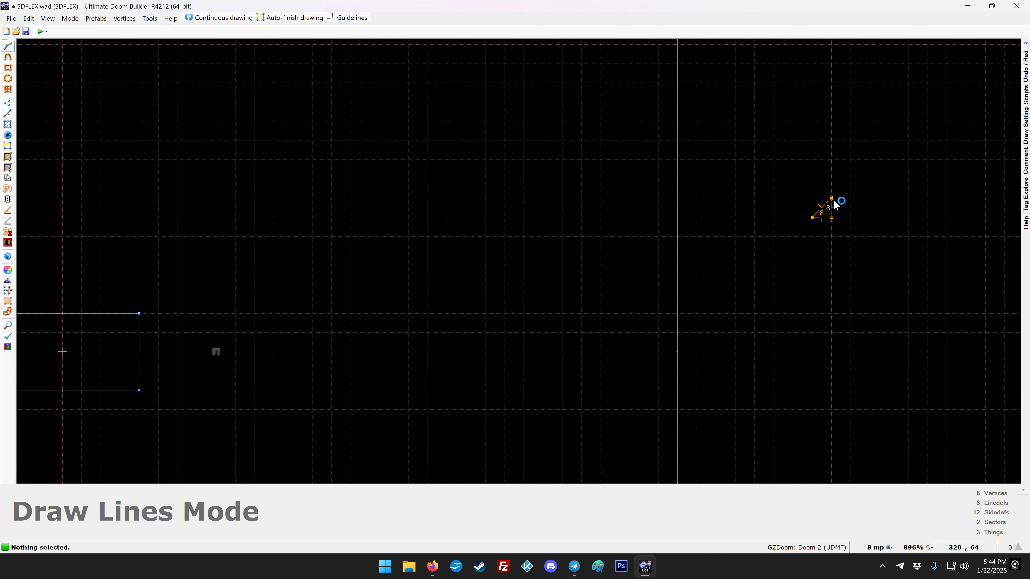
Step: Close the first triangular sector at 320, 64 and draw a matching 8-unit right triangle below it with its apex at 320, 48
left_click(831, 197)
key("d")
left_click(830, 236)
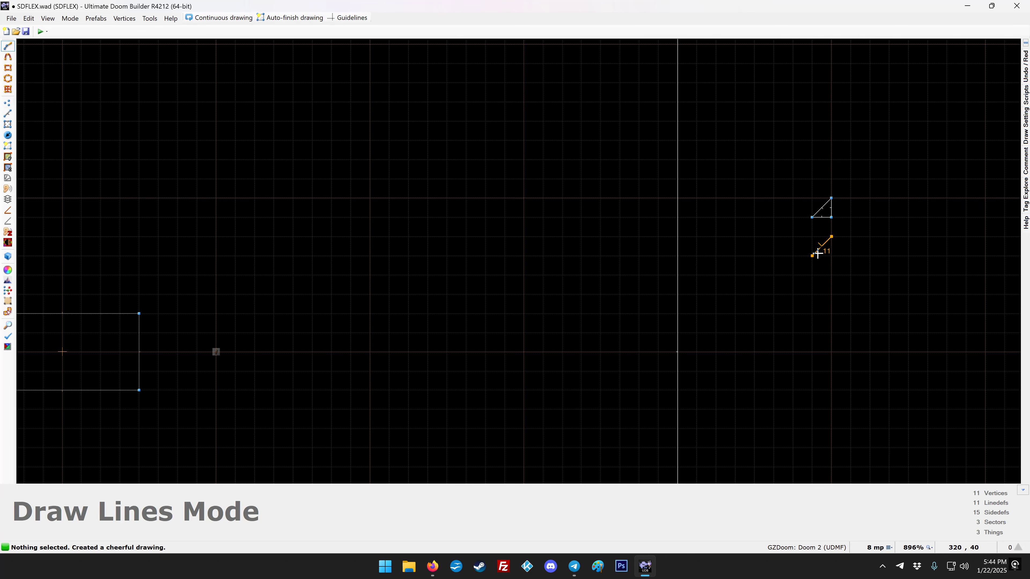
left_click(811, 256)
left_click(830, 256)
left_click(831, 236)
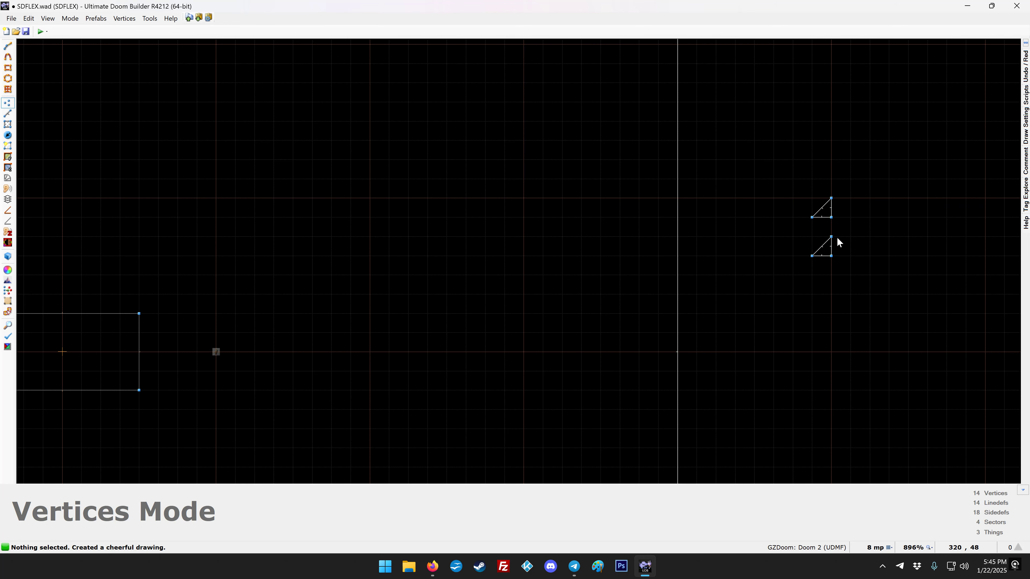
Step: Draw a third 8-unit right-triangle sector in the column, with its apex at 320, 32
key("d")
left_click(830, 276)
left_click(811, 294)
left_click(830, 294)
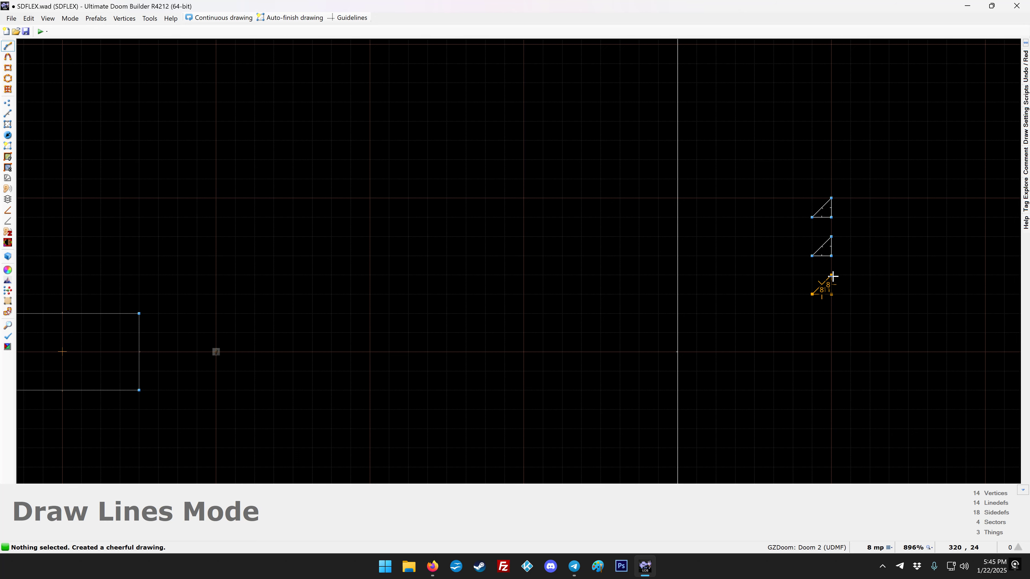
left_click(831, 275)
Step: Draw a fourth matching triangular sector below the third, with its apex at 320, 16
key("d")
left_click(831, 313)
left_click(811, 332)
left_click(831, 332)
left_click(831, 313)
Step: Draw a fifth matching triangular sector in the column, with its apex at 320, 0
key("d")
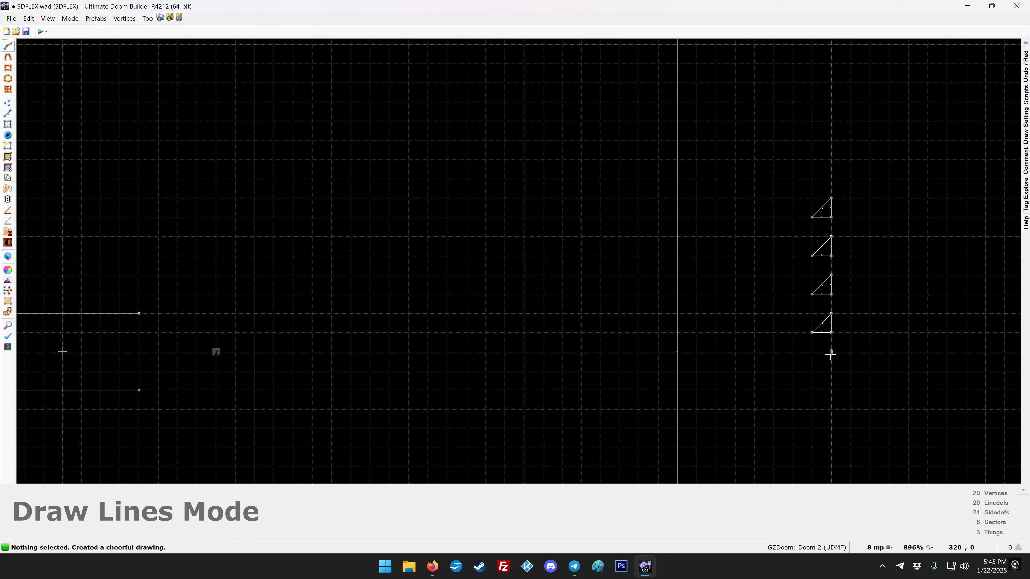
left_click(831, 352)
left_click(811, 371)
left_click(831, 371)
left_click(831, 351)
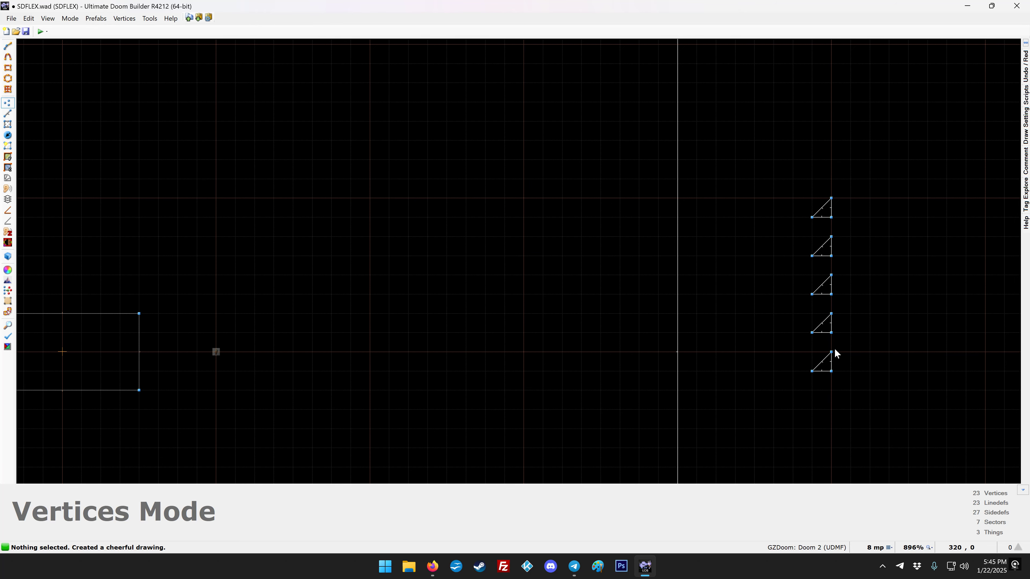
Step: Draw a sixth matching triangular sector below the fifth, with its apex at 320, -16
key("d")
left_click(831, 390)
left_click(811, 410)
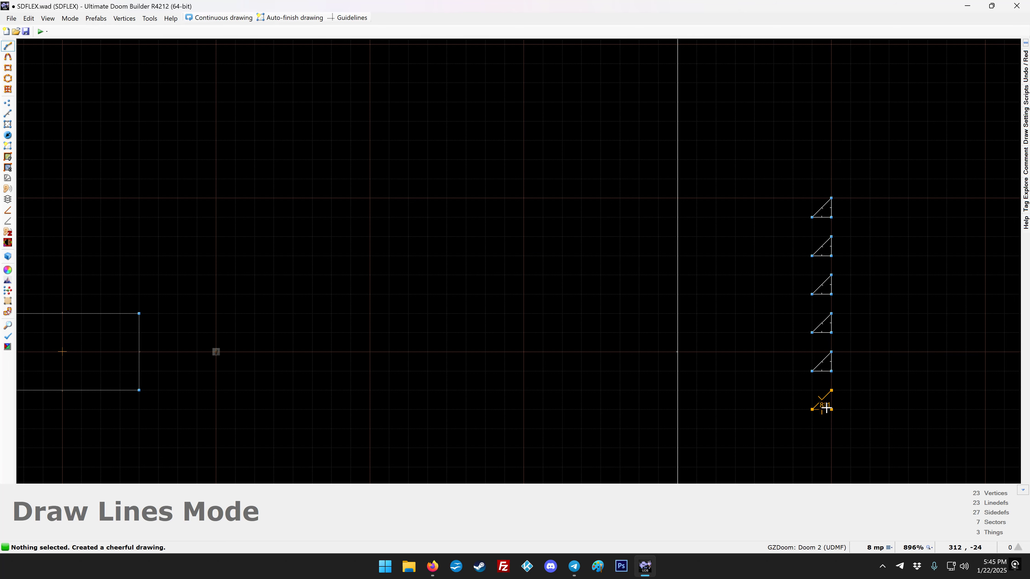
left_click(831, 409)
left_click(830, 390)
Step: Draw the seventh matching triangular sector at the column's lower end, with its apex at 320, -32
key("d")
left_click(830, 428)
left_click(811, 447)
left_click(830, 448)
left_click(831, 428)
Step: Assign action 160, Sector Set 3D Floor, to the diagonal linedefs of all seven triangular sectors at once
scroll(858, 440, "down", 2)
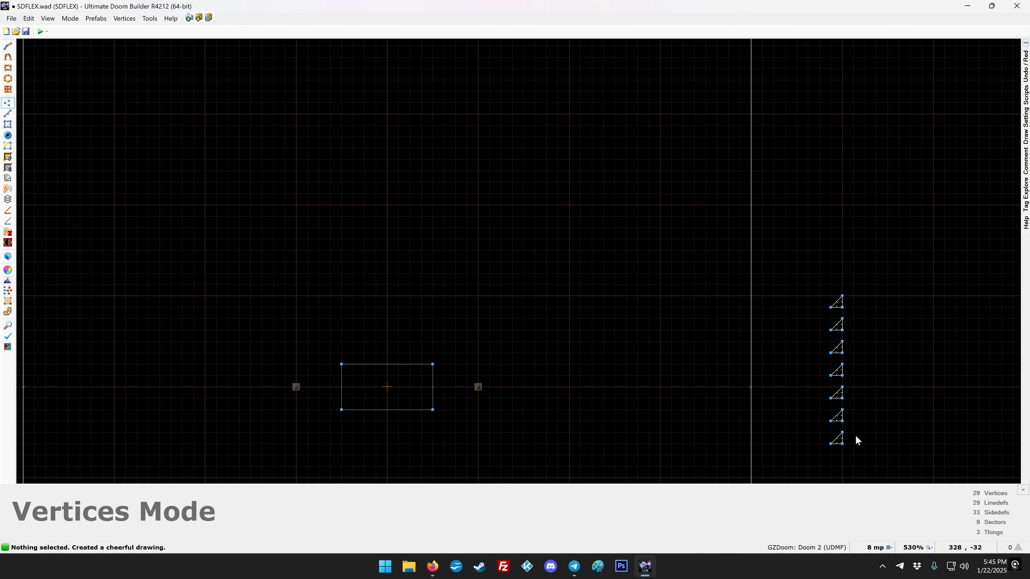
key("l")
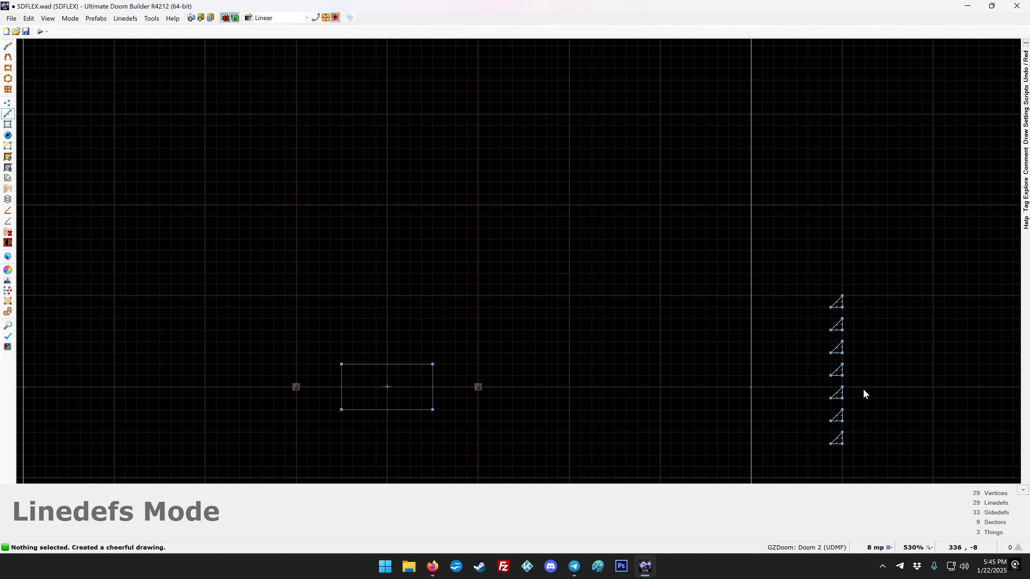
left_click(836, 301)
left_click(837, 324)
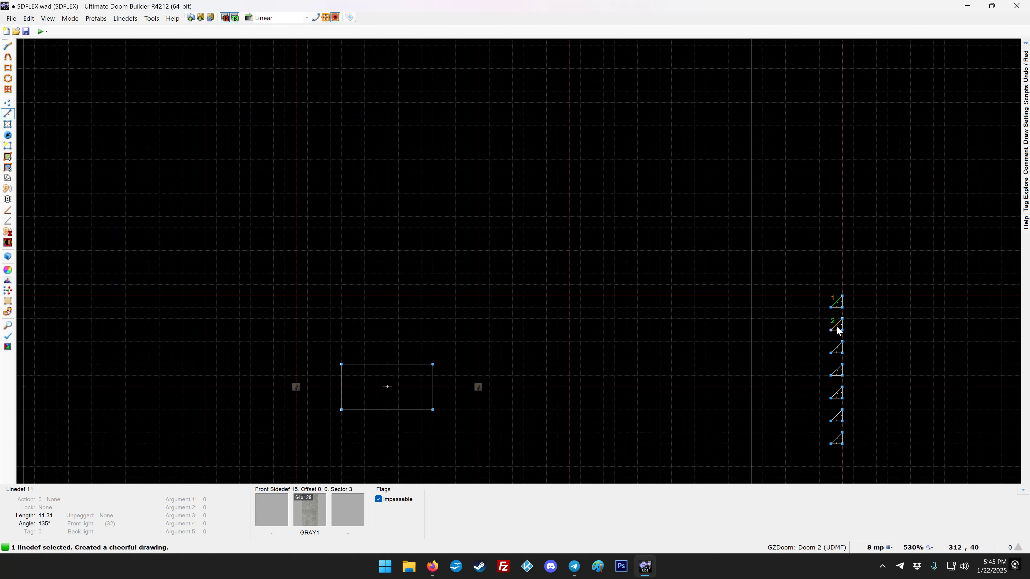
left_click(837, 350)
left_click(836, 371)
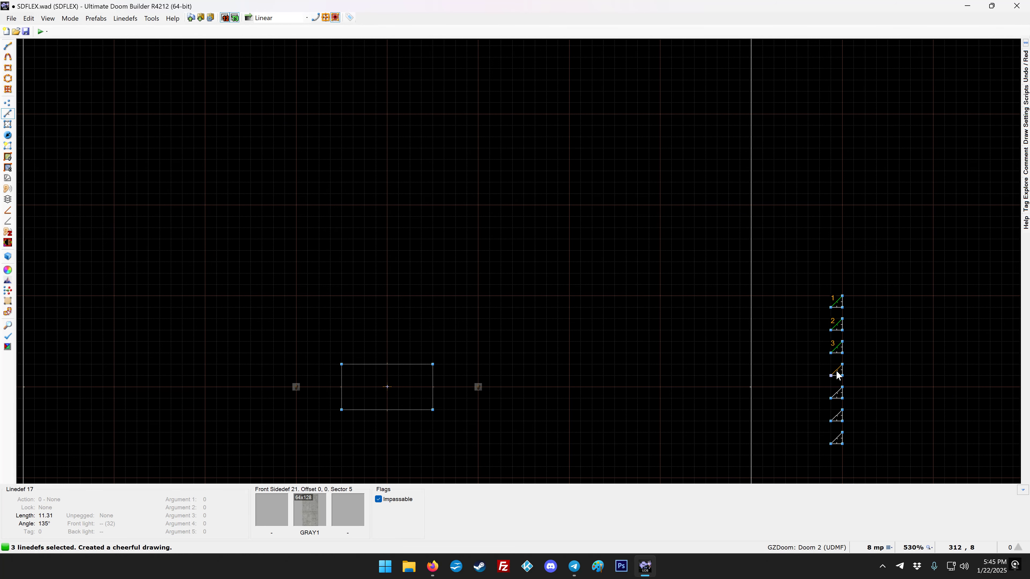
left_click(836, 394)
left_click(836, 416)
right_click(837, 438)
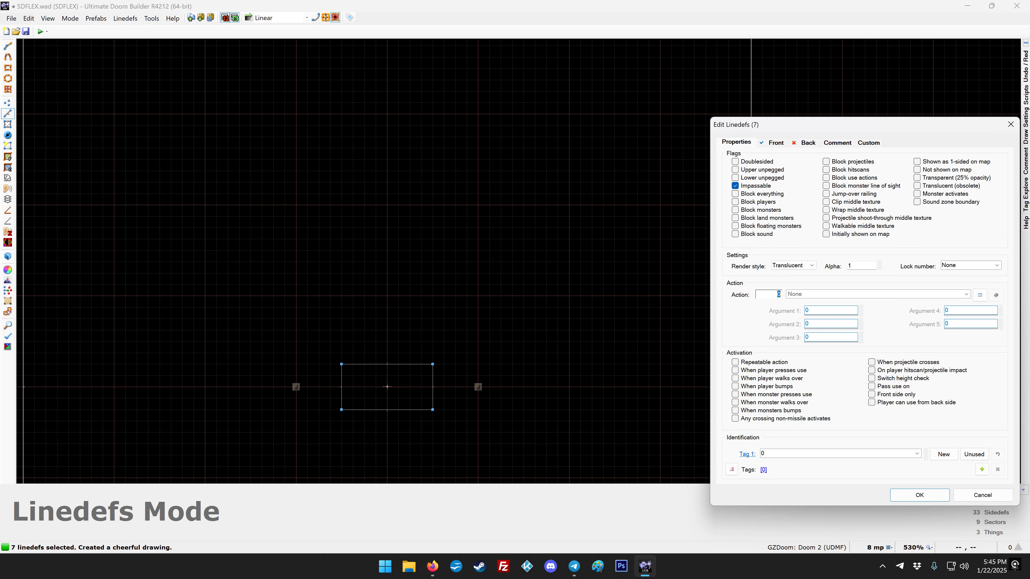
type("160")
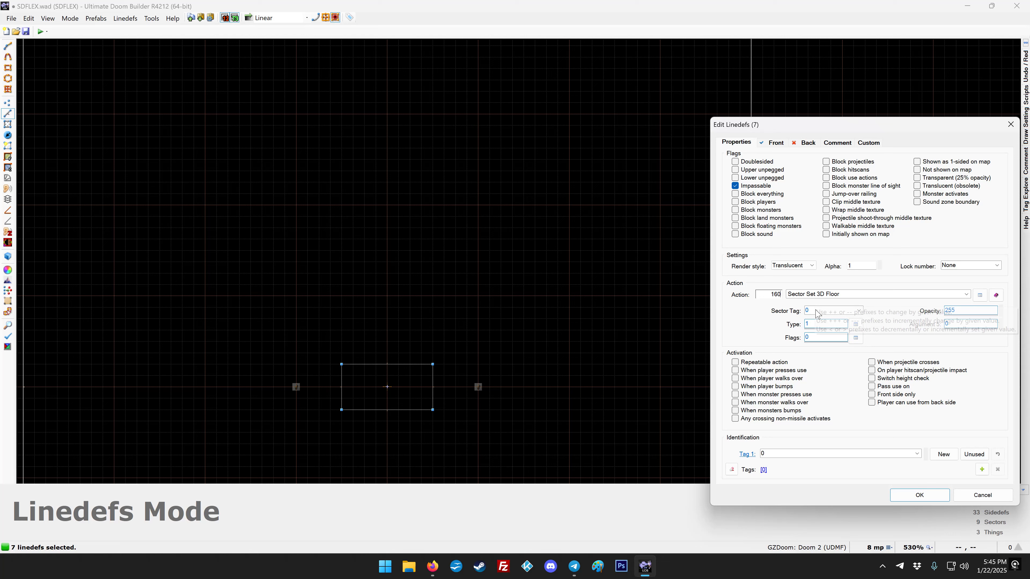
left_click(919, 495)
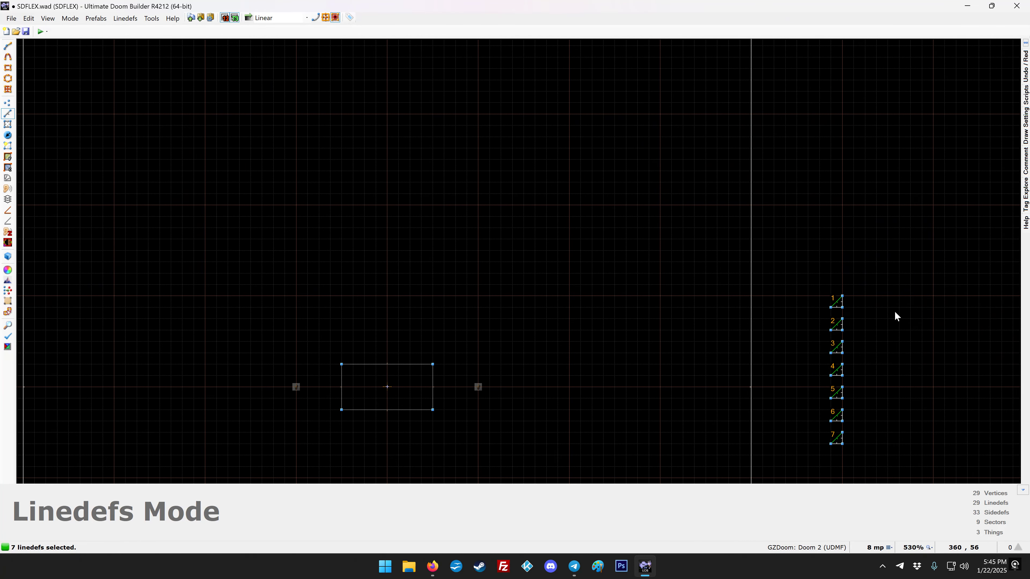
Step: Number the 3D floor Sector Tag of the upper four triangles' diagonal linedefs consecutively from 1 to 4, going downward
left_click(384, 391)
right_click(833, 307)
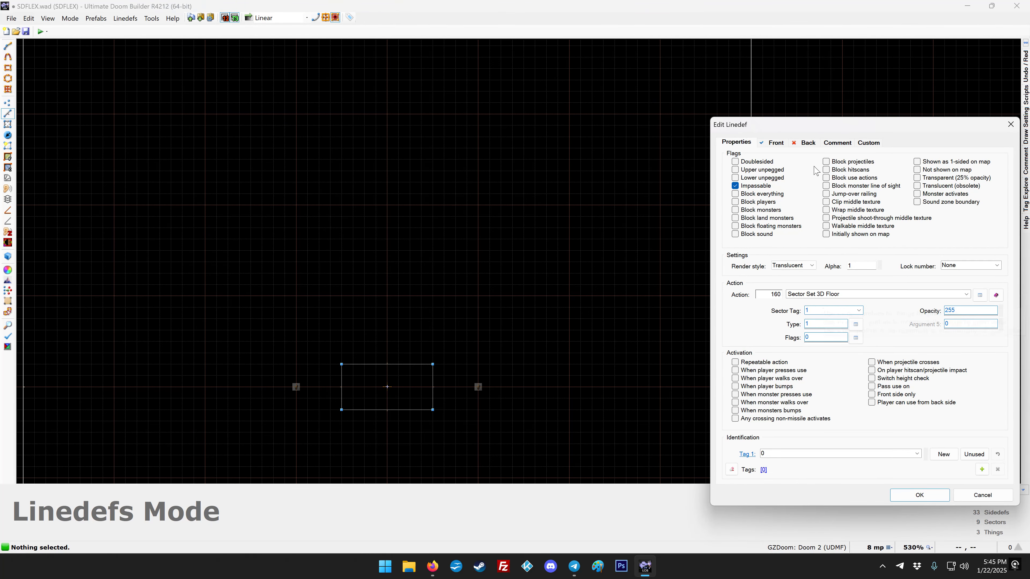
left_click_drag(820, 126, 538, 102)
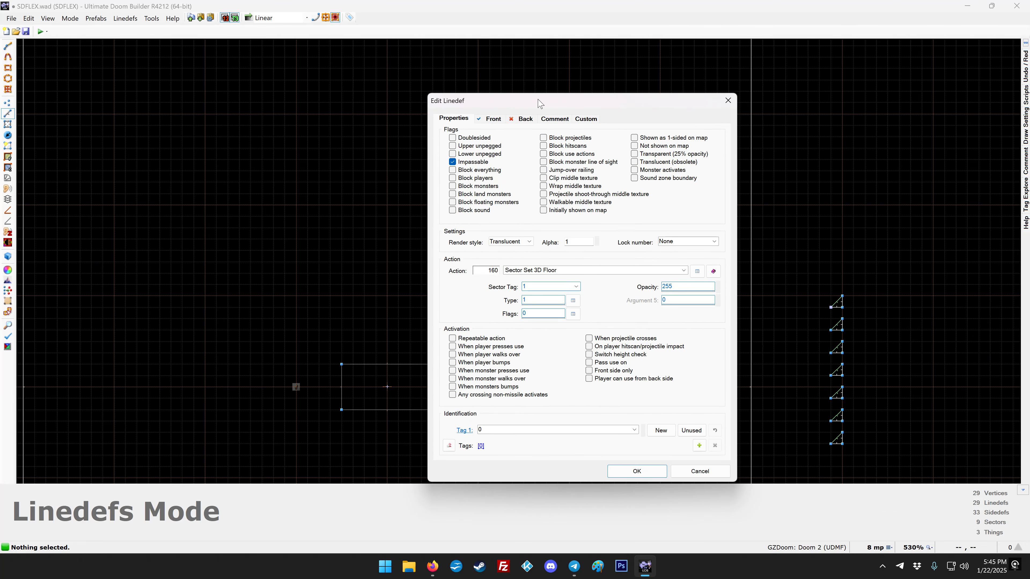
key("Return")
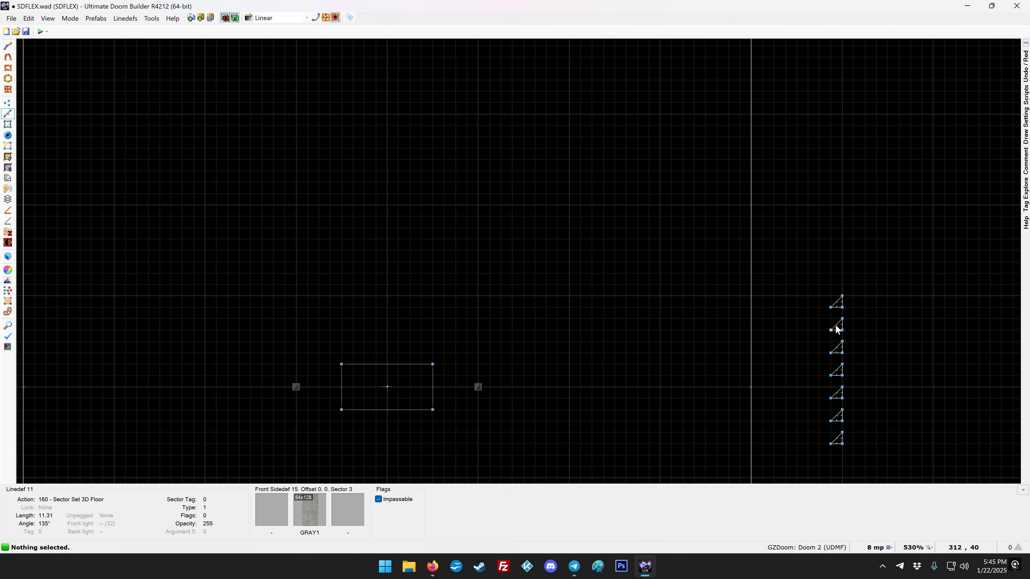
right_click(836, 329)
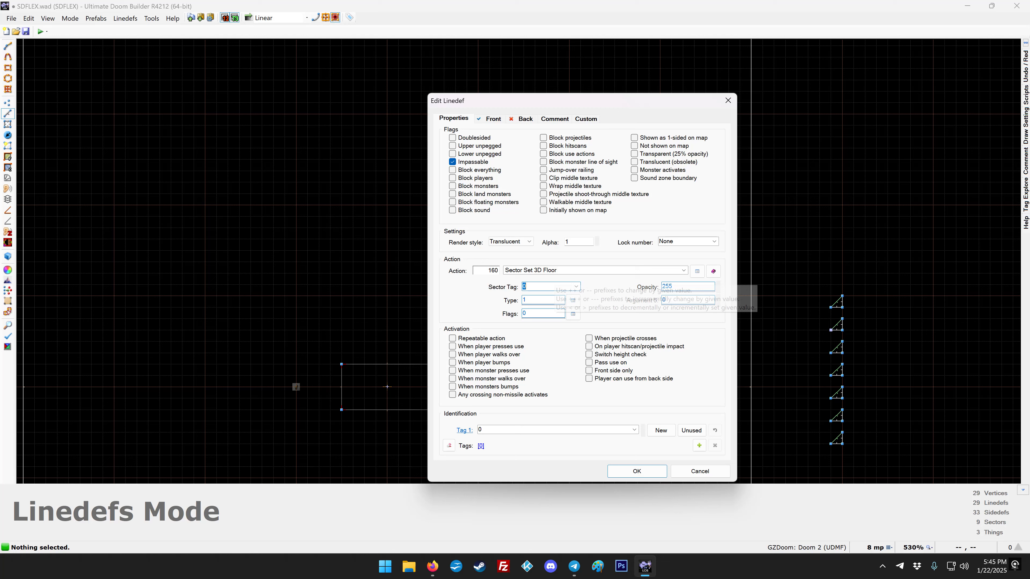
key("Return")
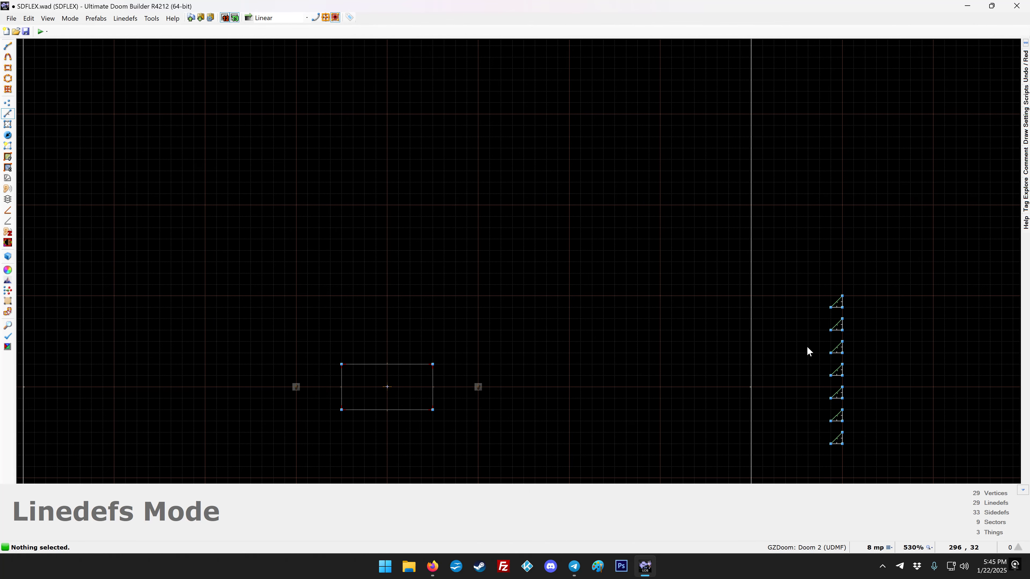
right_click(835, 351)
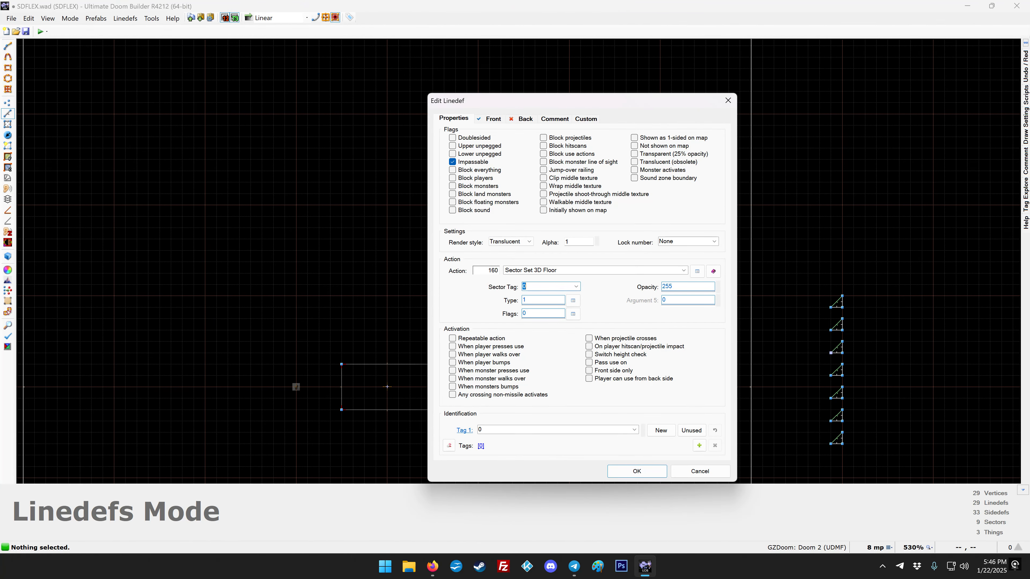
key("Return")
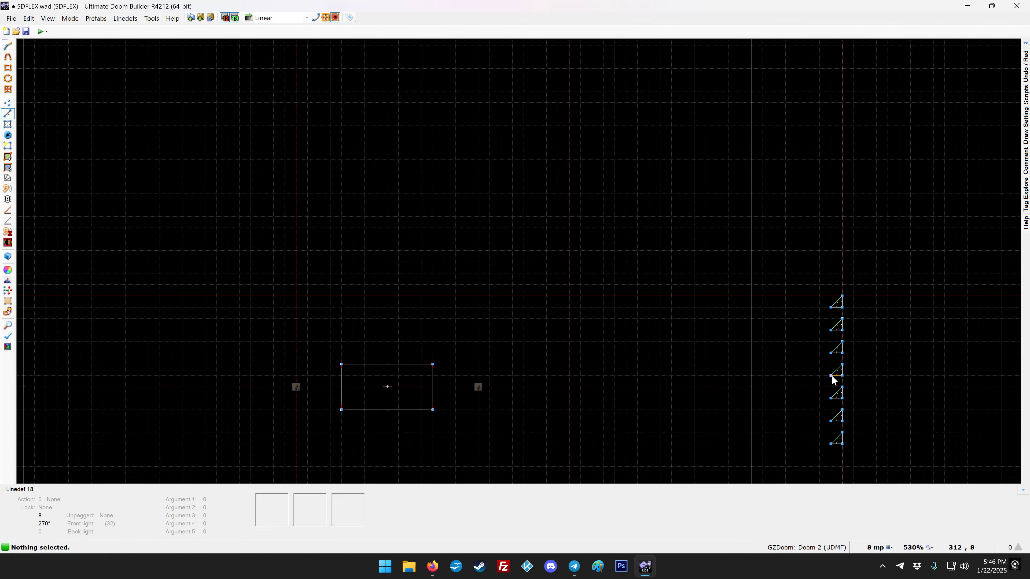
right_click(838, 372)
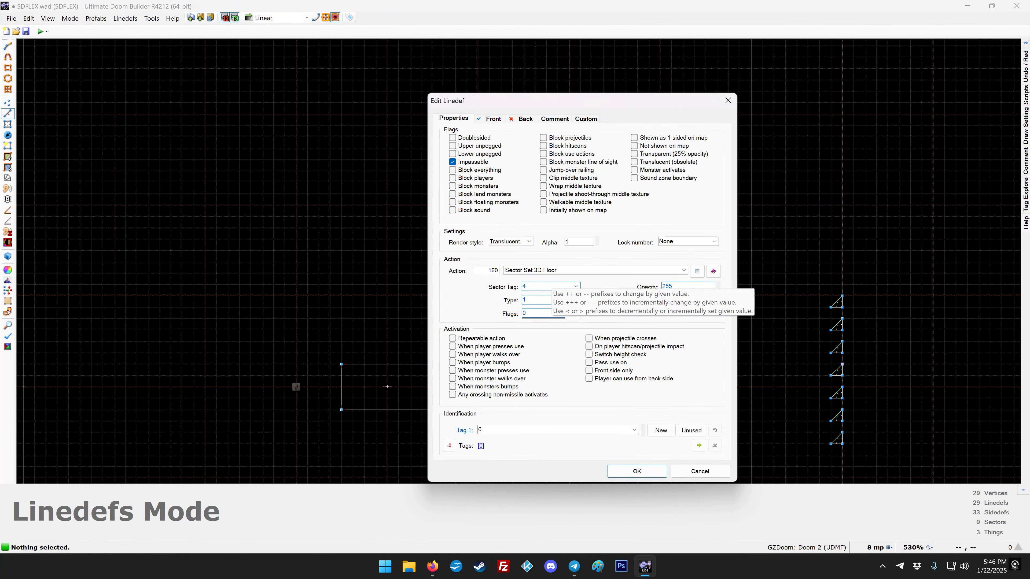
type("4")
left_click(637, 471)
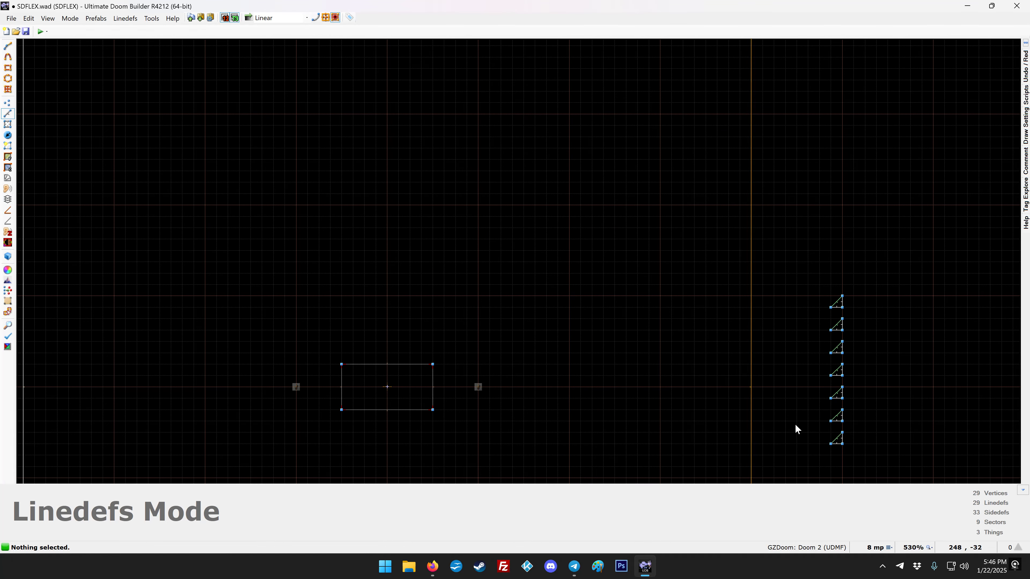
Step: Number the 3D floor Sector Tag of the lower three triangles' diagonal linedefs consecutively from 5 to 7, going downward
right_click(840, 393)
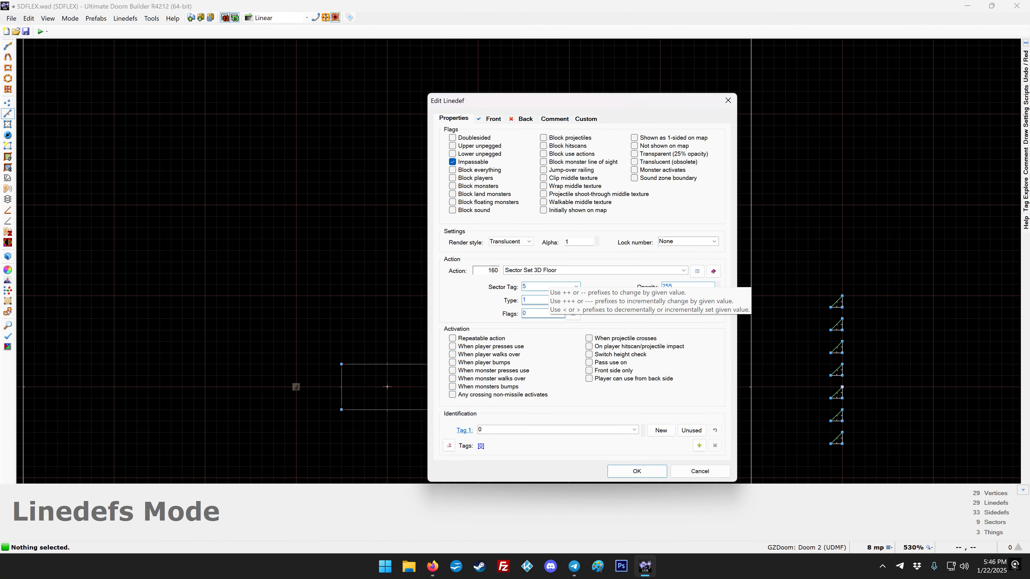
left_click(637, 471)
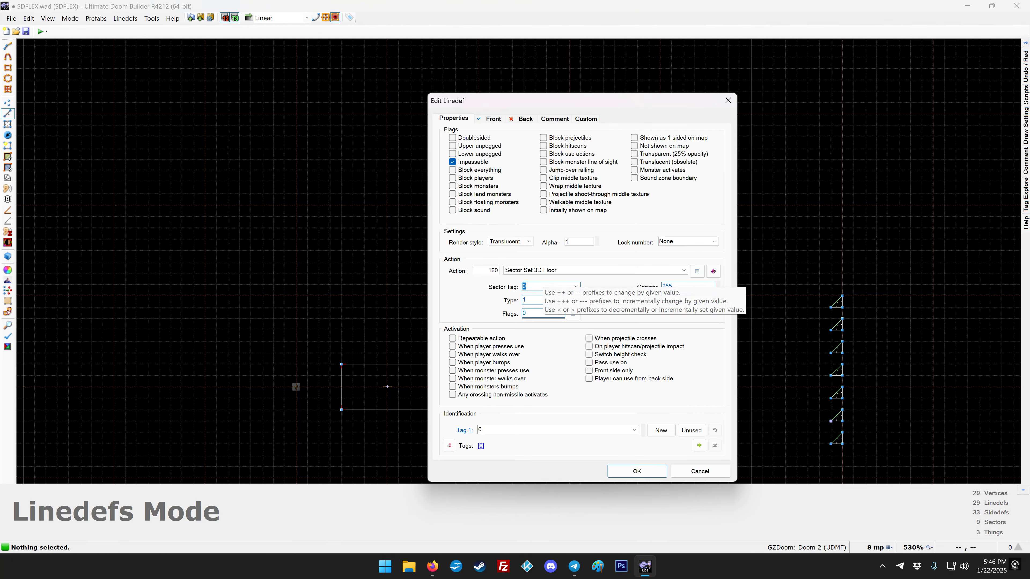
key("Return")
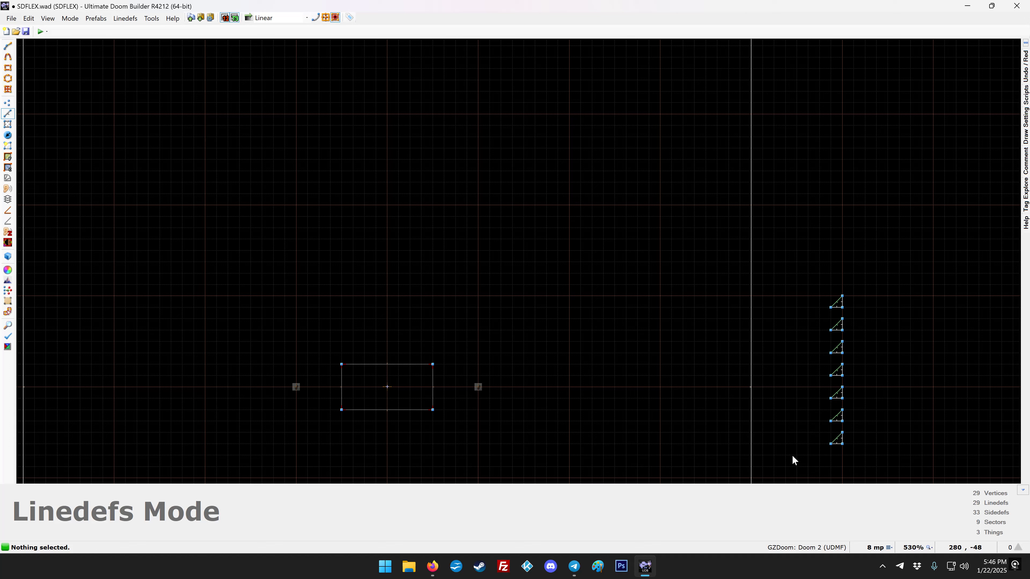
right_click(842, 439)
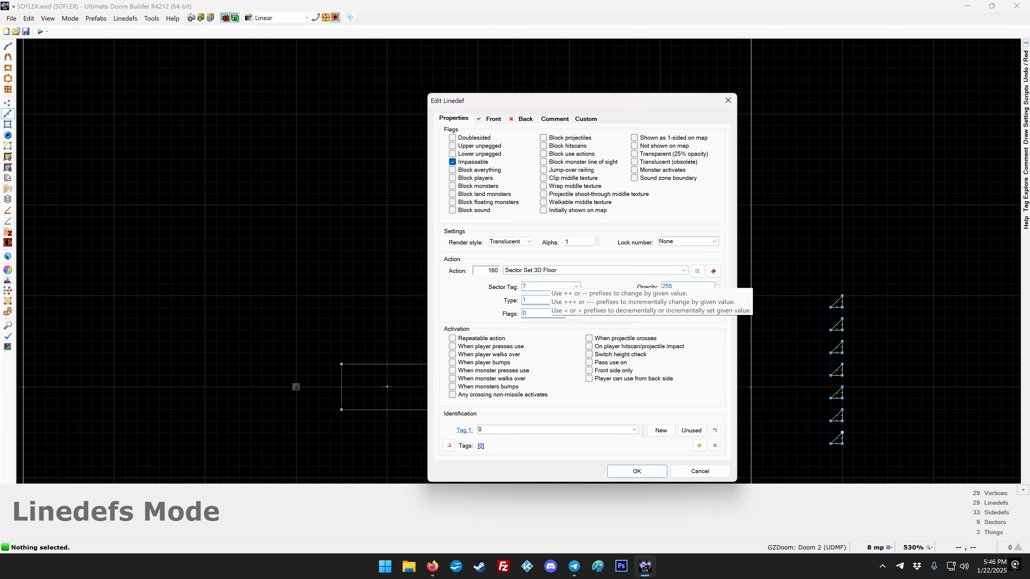
key("Return")
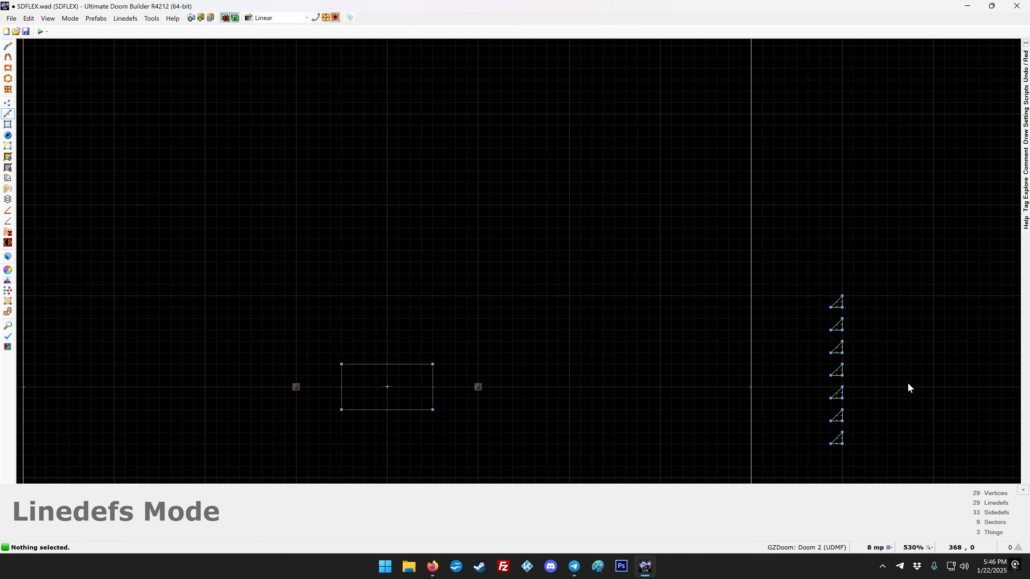
Step: Inspect the seven triangular control columns and the room in Visual Mode with full brightness on
key("w")
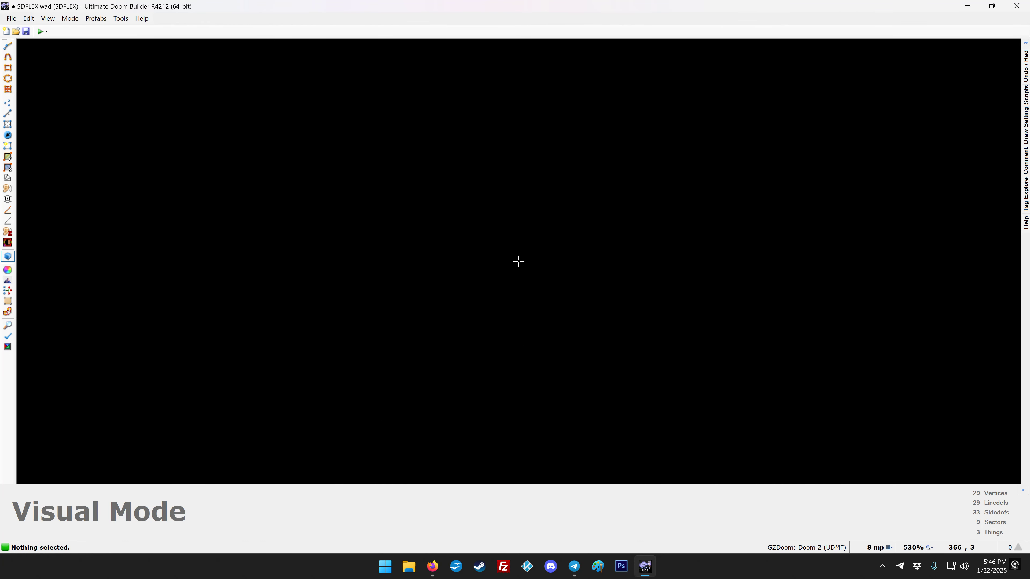
key("b")
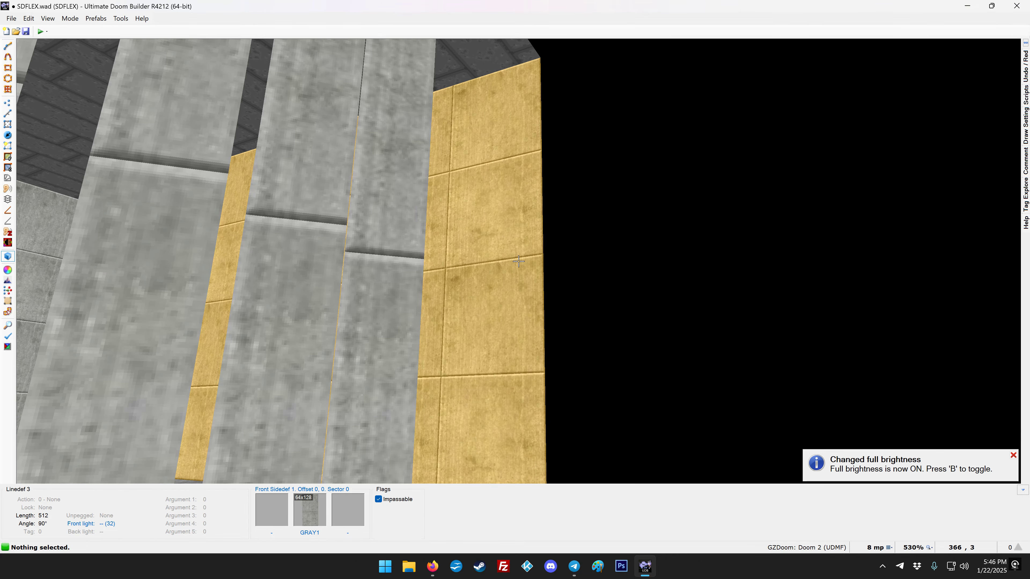
key("f")
key("d")
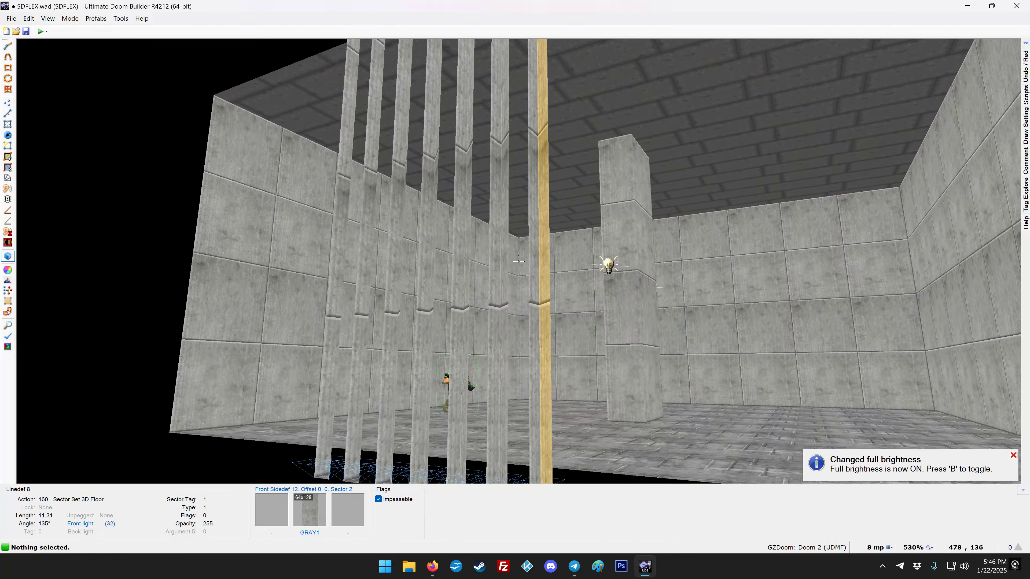
key("f")
key("d")
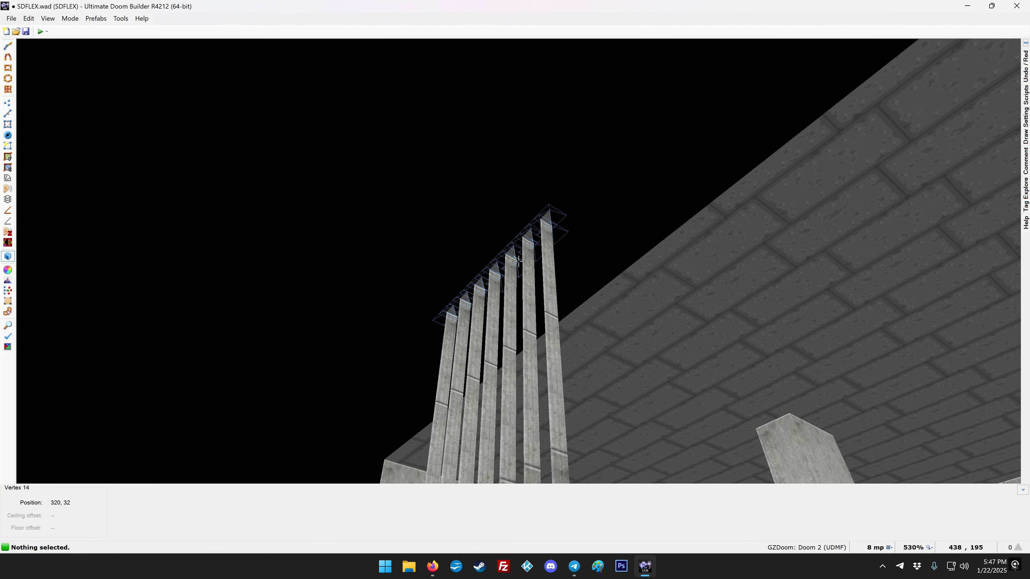
Step: Select all seven triangular control sectors and set their ceiling height to 8 and floor height to 6
key("l")
scroll(518, 266, "down", 7)
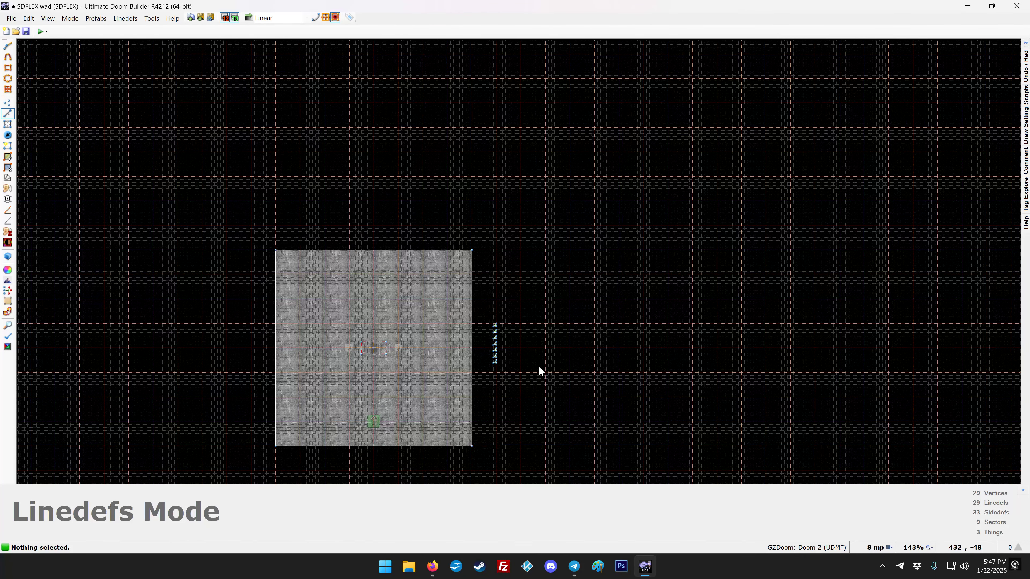
key("s")
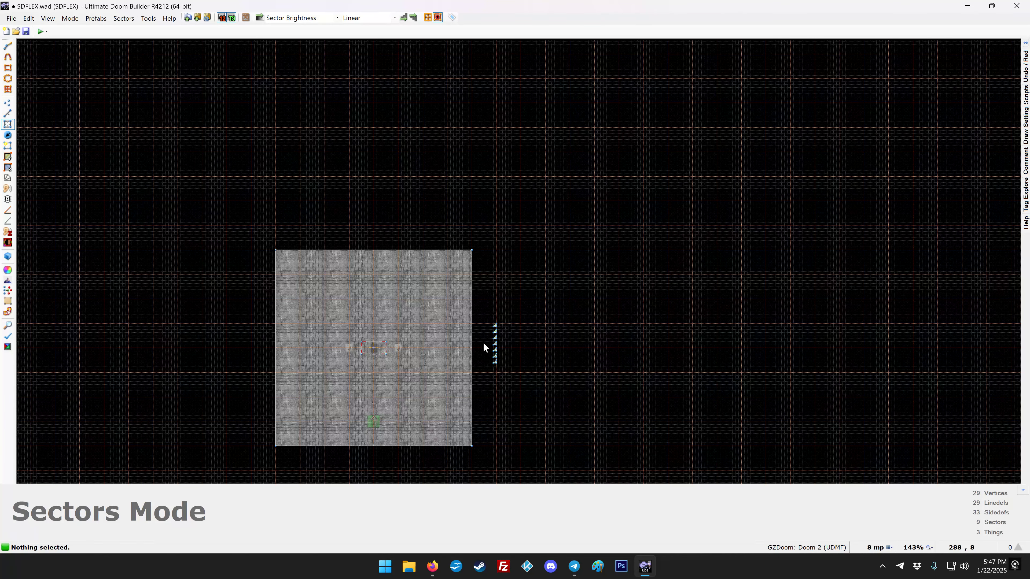
left_click_drag(489, 314, 498, 382)
scroll(497, 375, "up", 6)
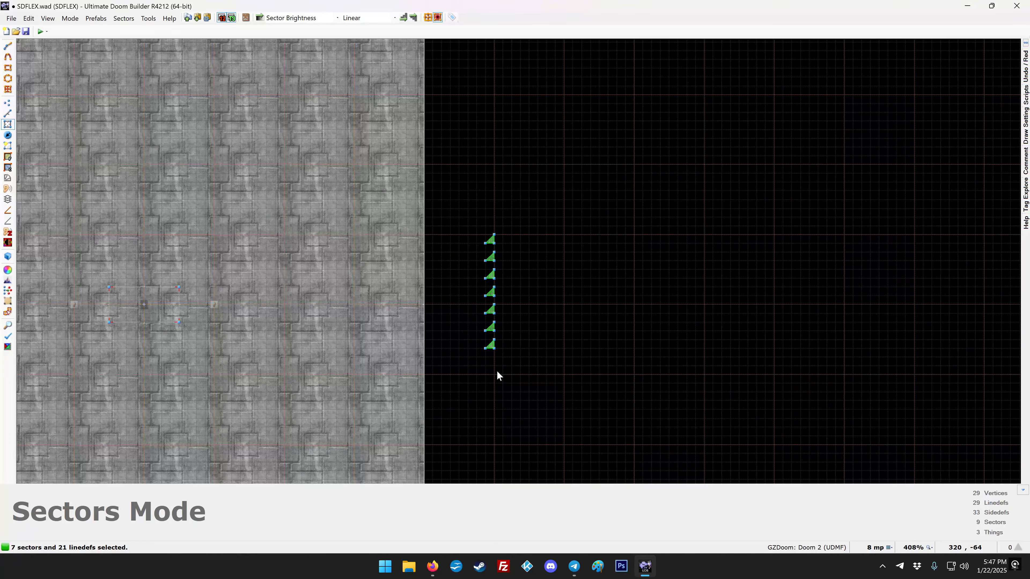
right_click(490, 346)
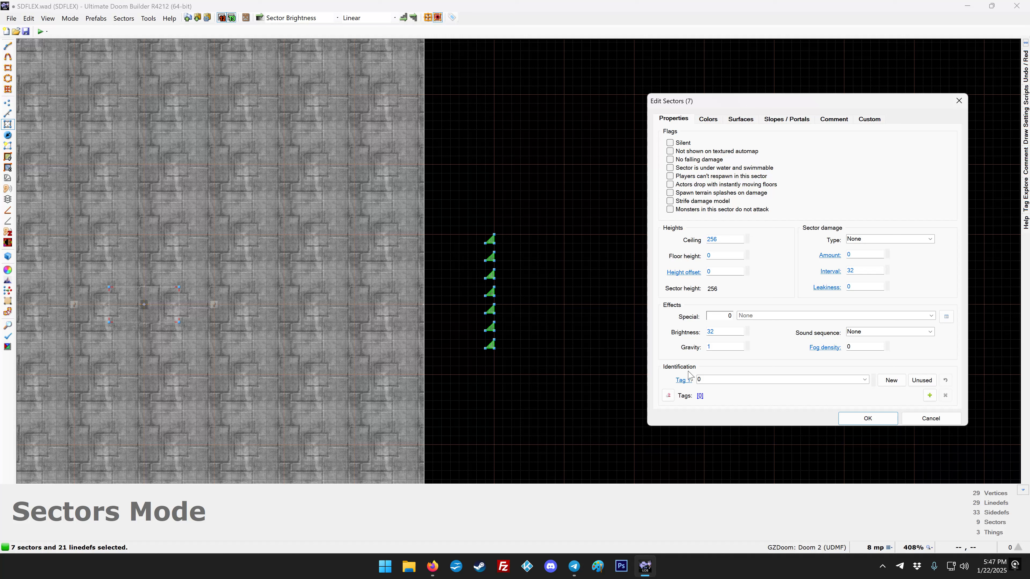
left_click(723, 257)
key("shift+Tab")
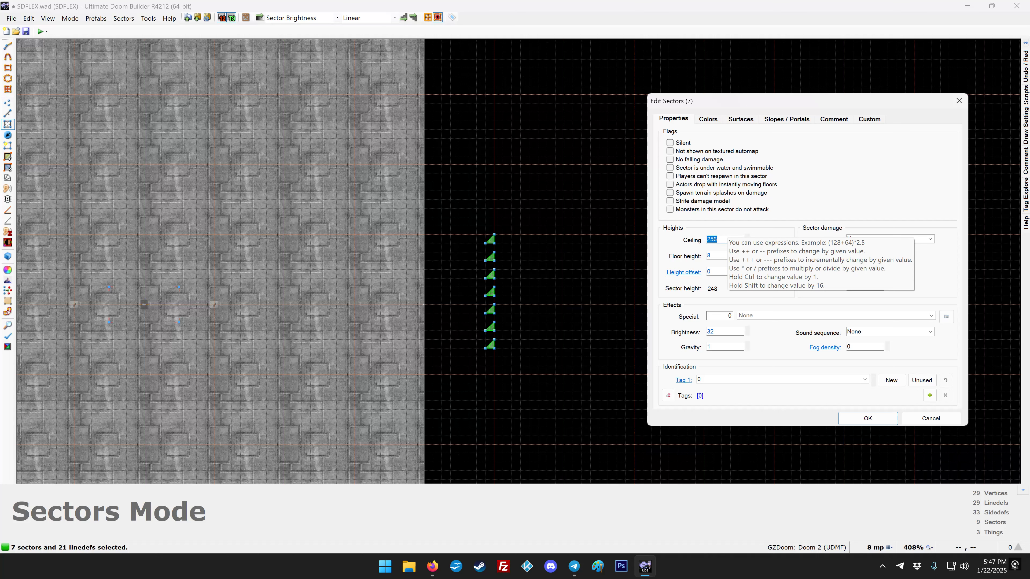
type("8")
key("Tab")
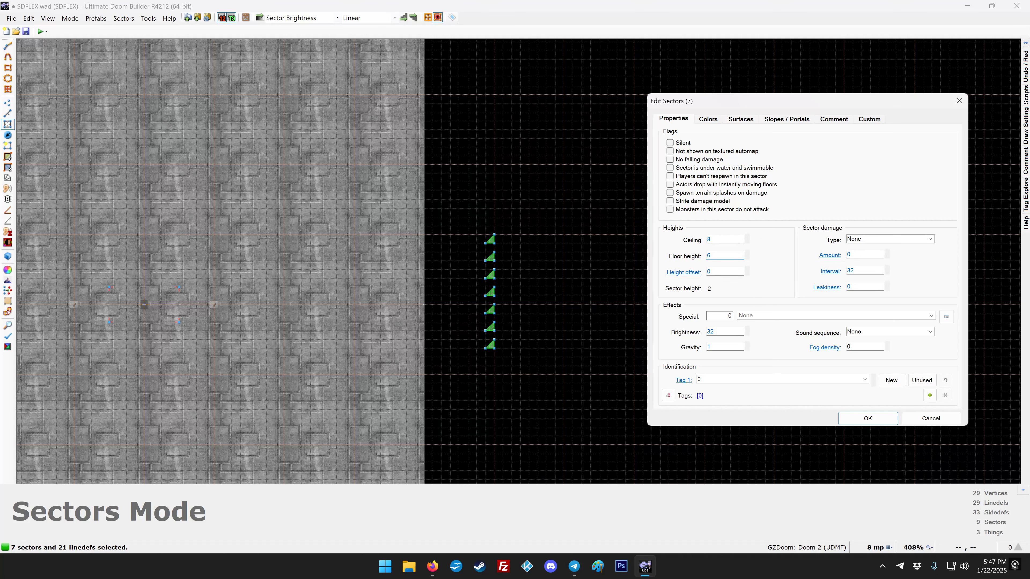
key("Return")
Step: Inspect the 3D floor slab in the room and the seven thin control sectors in Visual Mode
key("w")
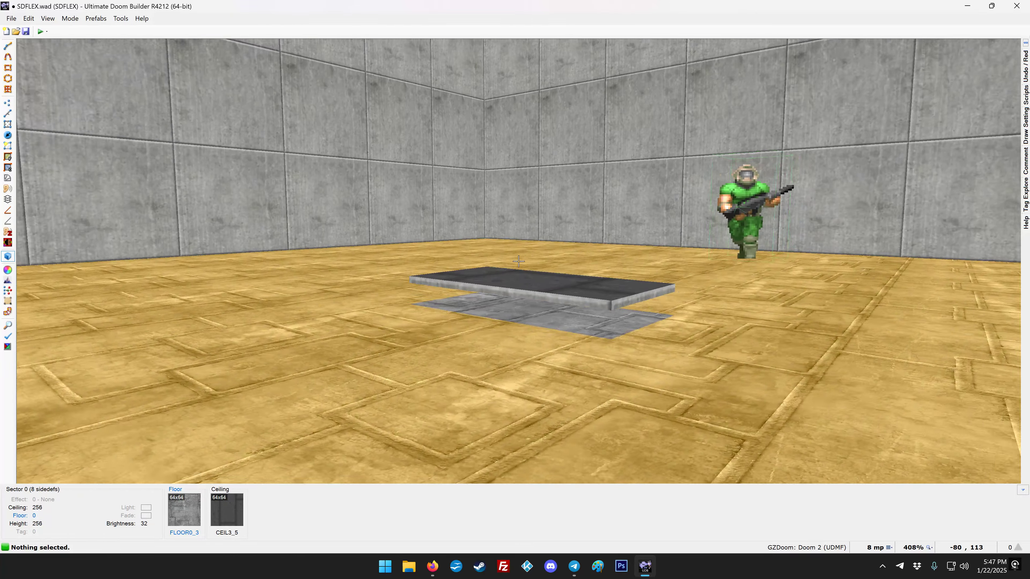
key("f")
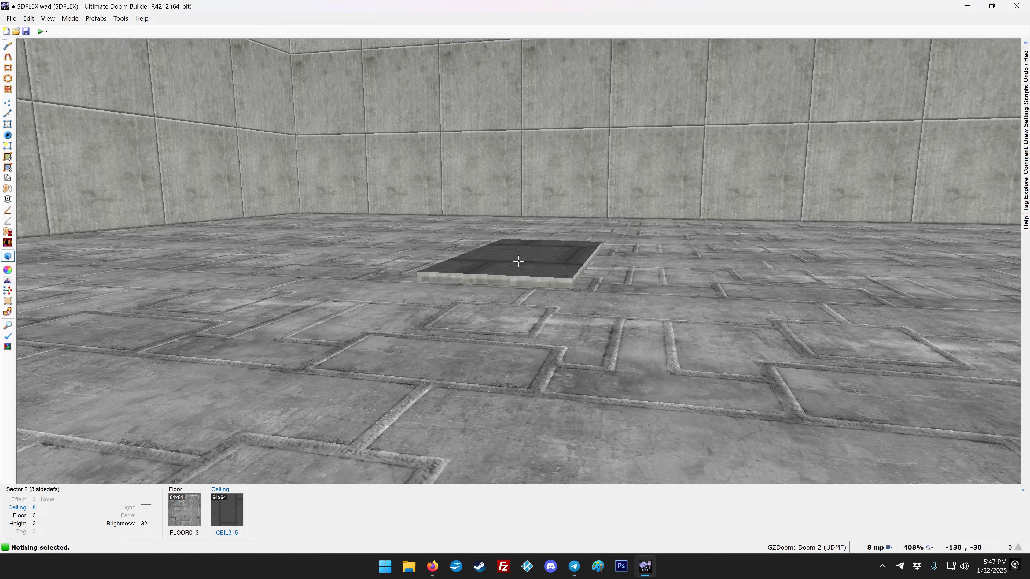
key("e")
key("f")
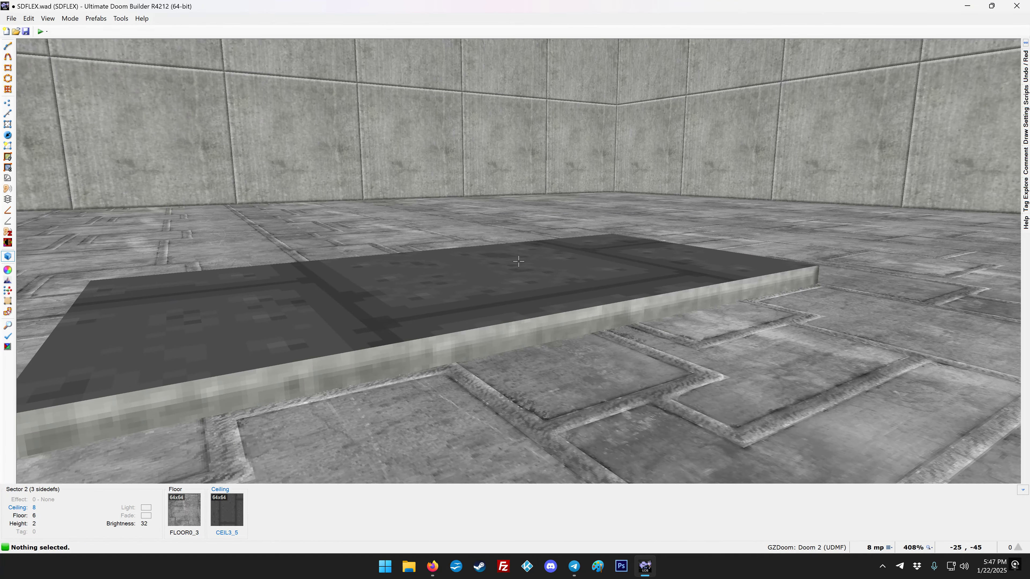
key("f")
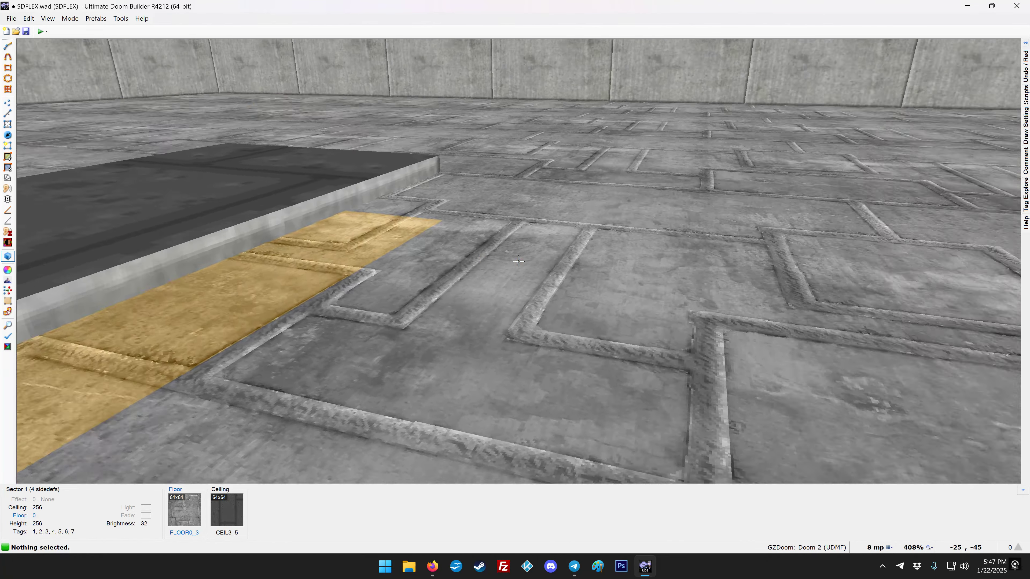
key("e")
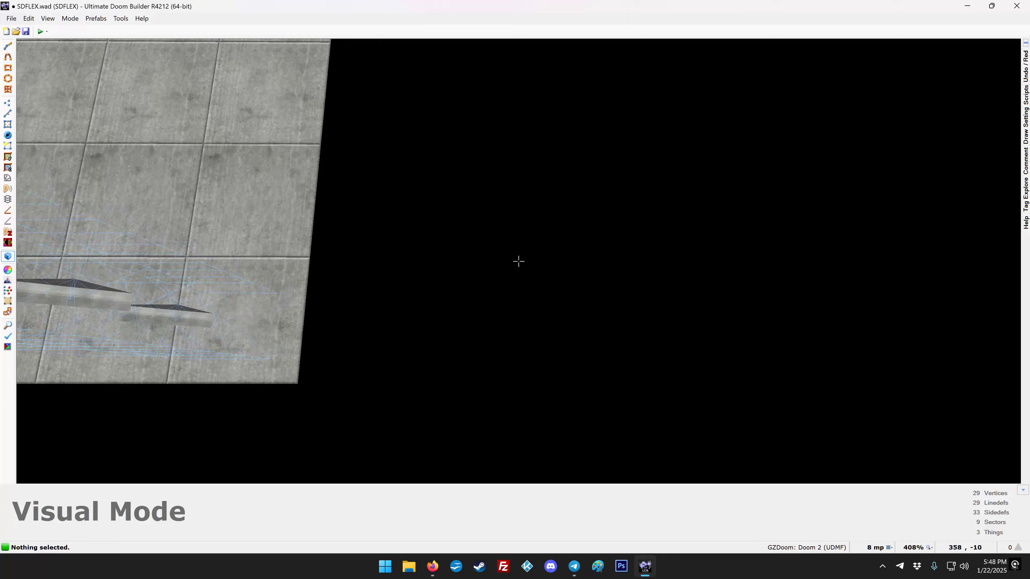
key("s")
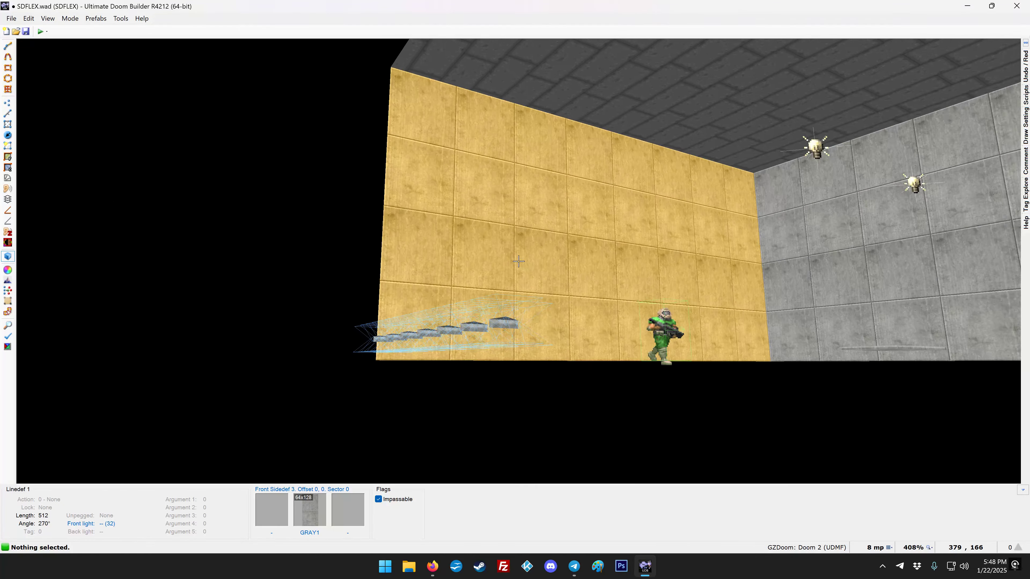
key("e")
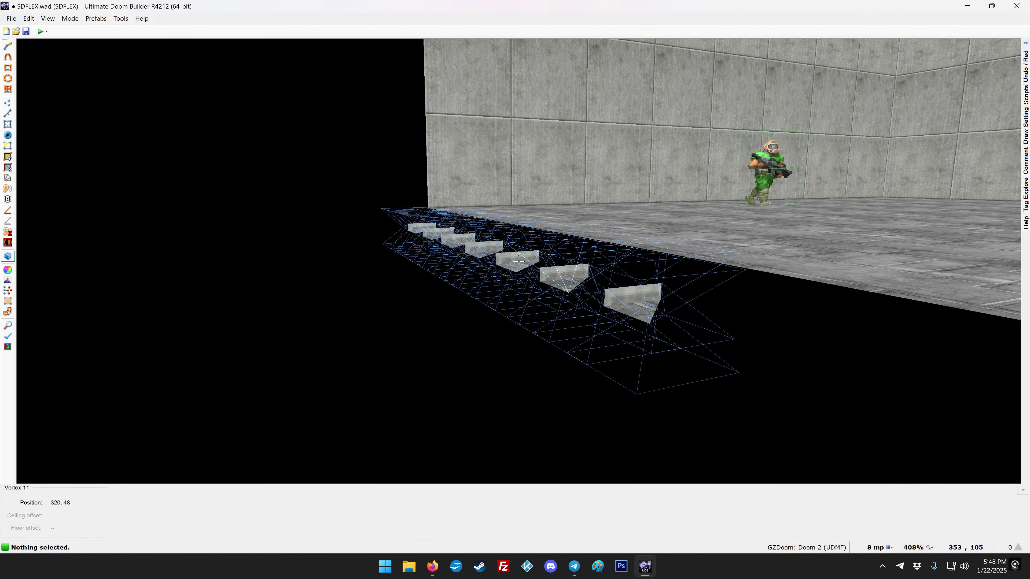
Step: Select the ceilings of the control sectors tagged 1 to 6, leaving out tag 7, and raise them to 24
key("alt+v")
left_click(518, 261)
left_click(519, 261)
left_click(518, 261)
left_click(519, 262)
left_click(519, 261)
left_click(519, 261)
scroll(519, 261, "up", 5)
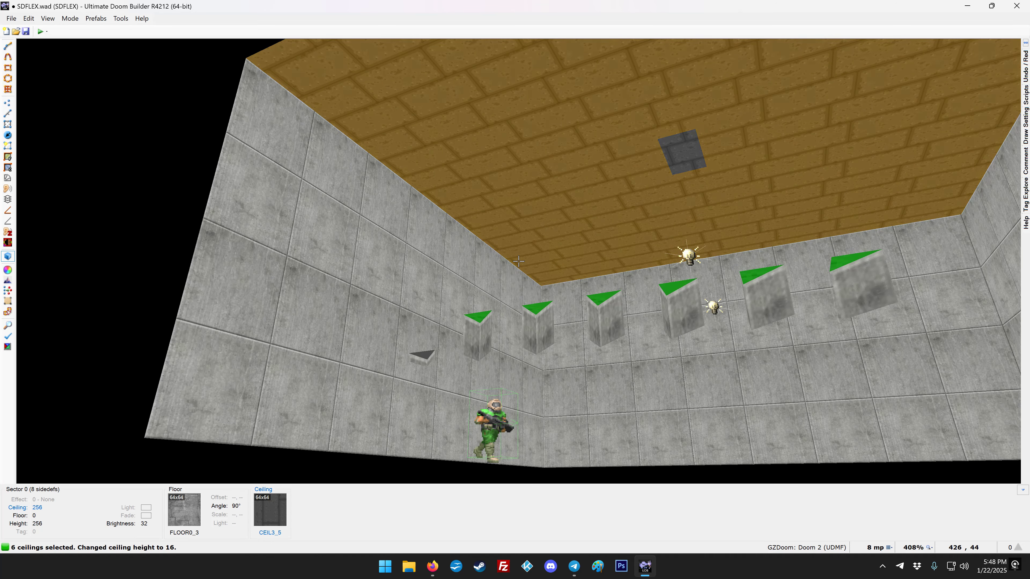
scroll(518, 261, "up", 1)
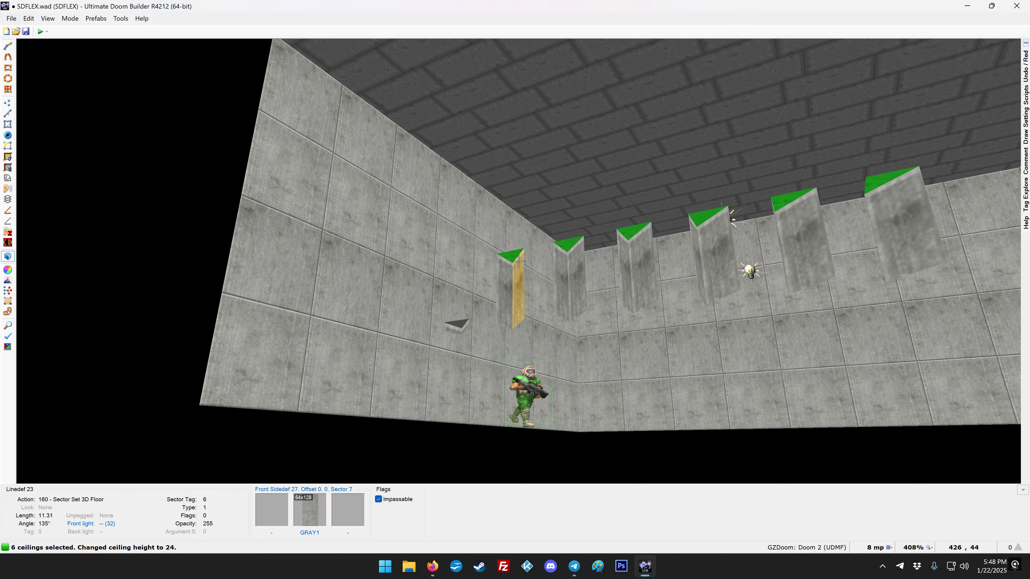
Step: Raise the ceilings of control sectors 1 to 5 to 40, then only those of 1 to 4 to 56
key("w")
left_click(518, 261)
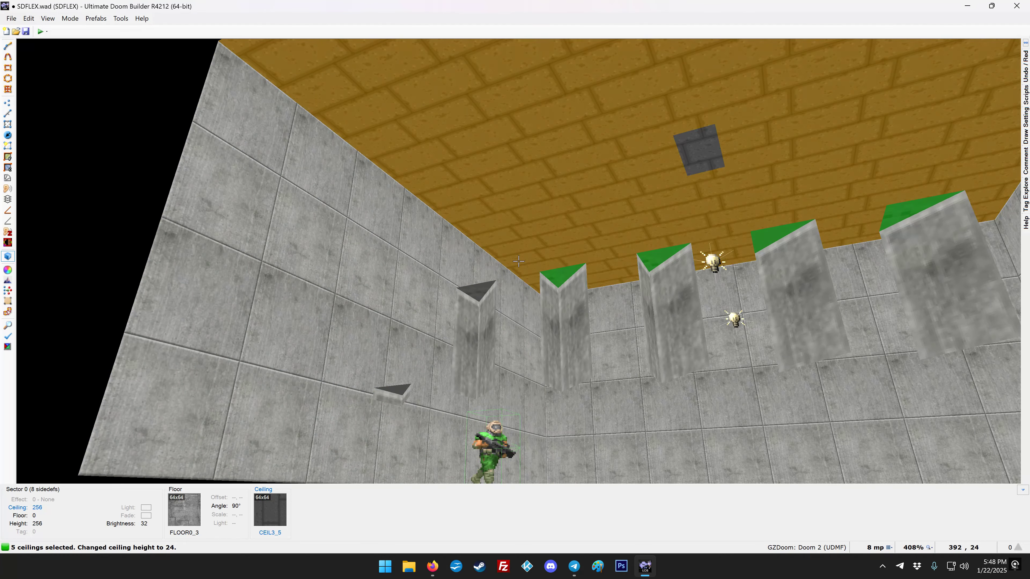
scroll(519, 261, "up", 2)
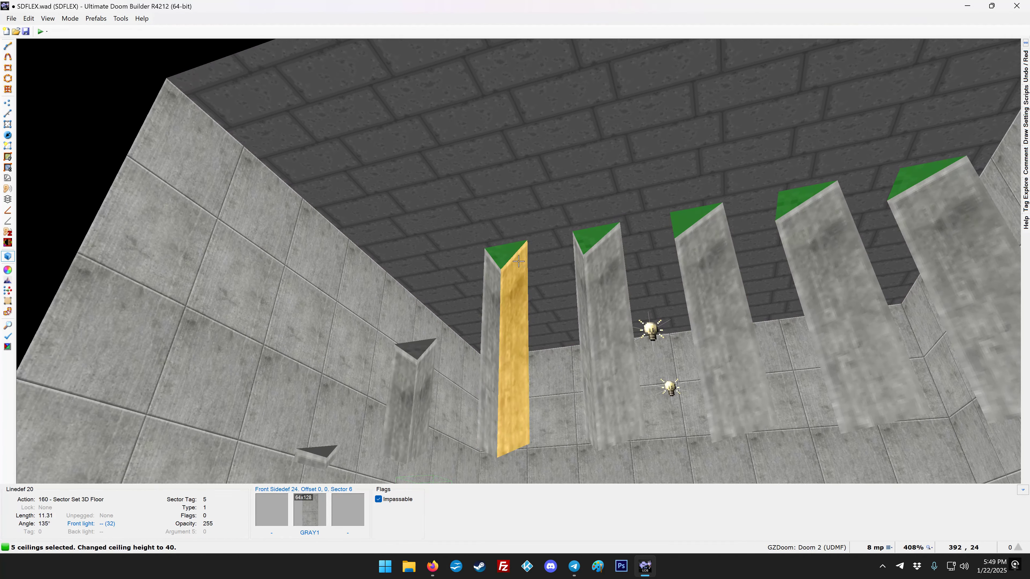
left_click(518, 261)
scroll(518, 262, "up", 1)
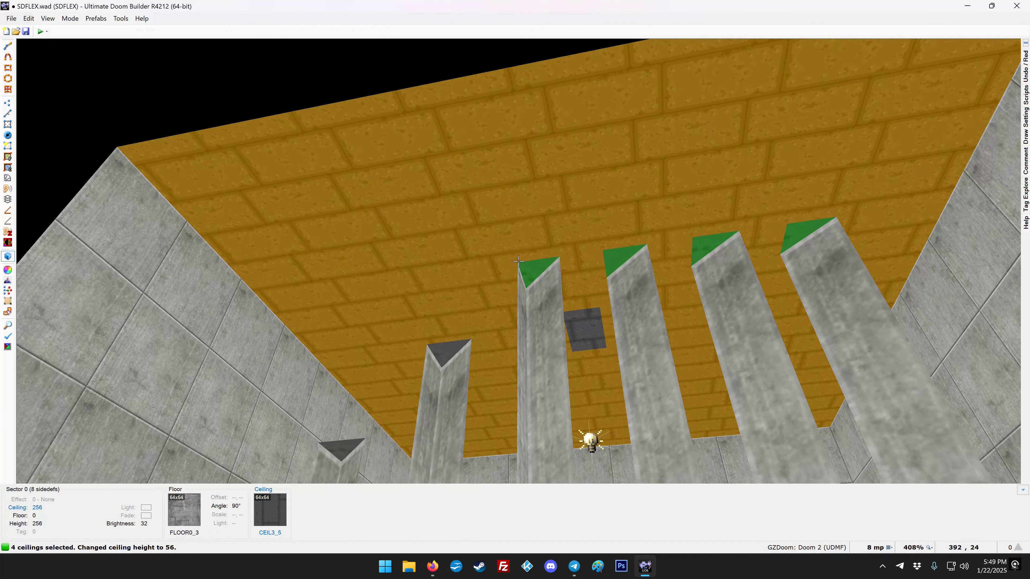
scroll(518, 261, "up", 1)
Step: Continue stepping the ceilings up by 16, leaving control sector 3 at 72, sector 2 at 88 and sector 1 at 104
left_click(518, 261)
scroll(519, 262, "up", 2)
left_click(519, 262)
scroll(519, 261, "up", 2)
left_click(519, 262)
scroll(518, 261, "up", 2)
left_click(519, 261)
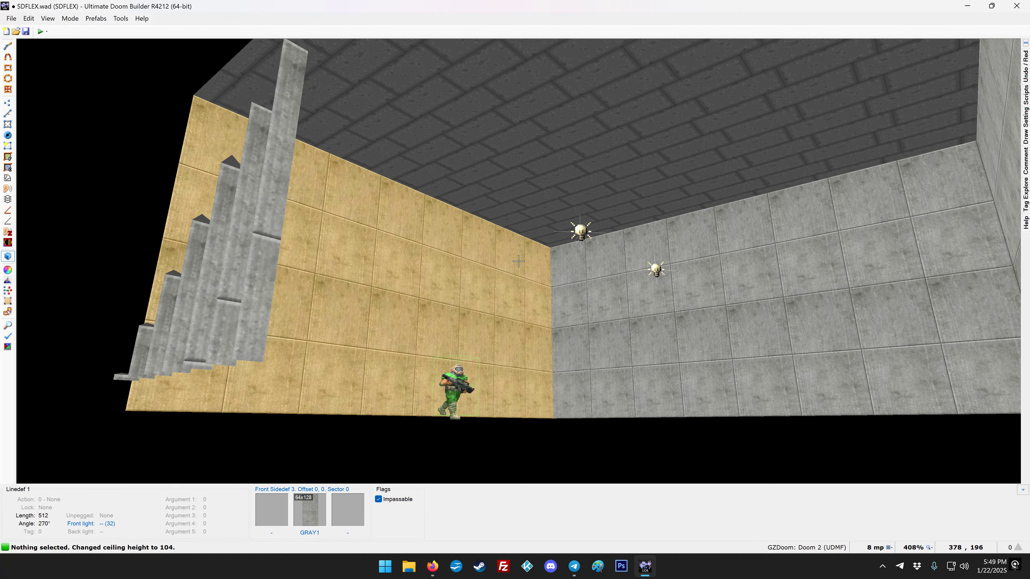
Step: Preview the tagged 3D floors in the room with enhanced rendering enabled
key("Tab")
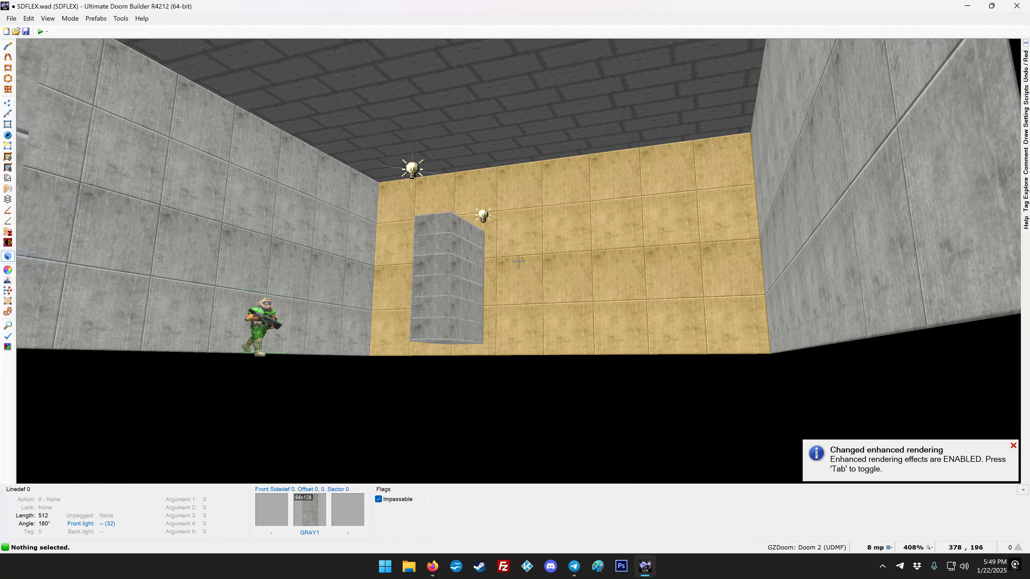
key("e")
key("e")
key("e")
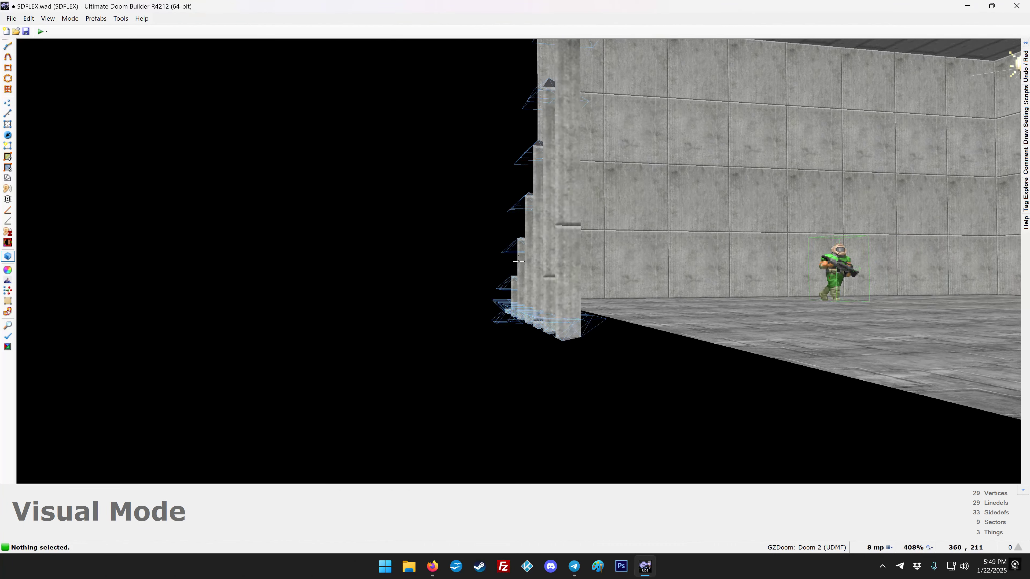
Step: Select the floors of the control sectors tagged 1 to 6 and raise them to 22
key("e")
left_click(518, 262)
left_click(518, 261)
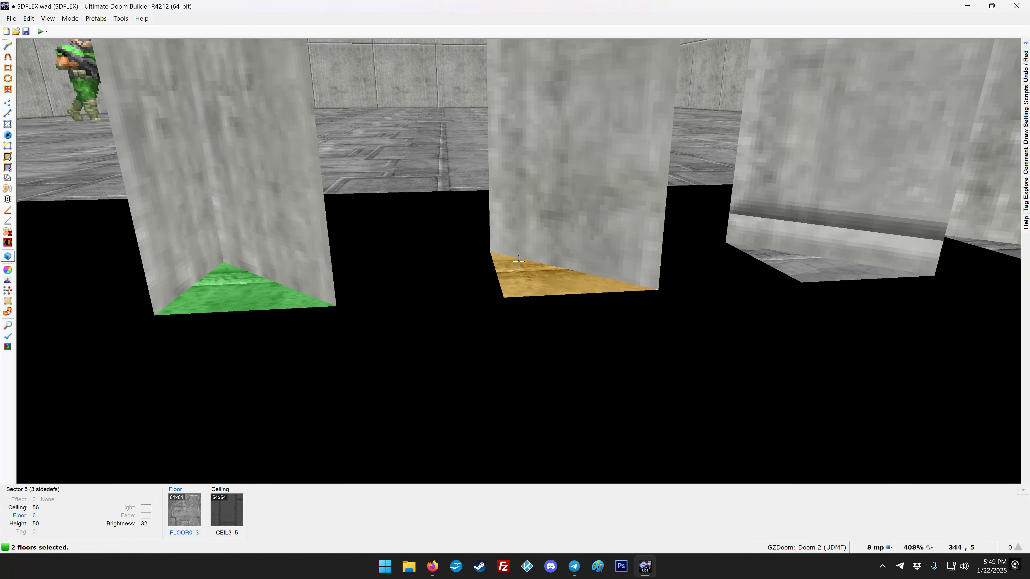
left_click(519, 261)
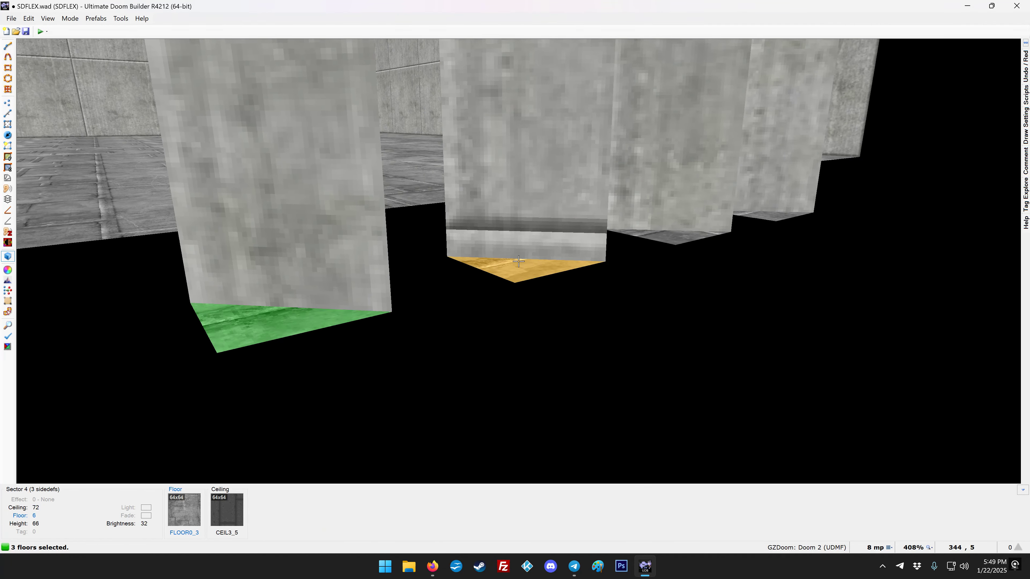
left_click(518, 261)
left_click(519, 261)
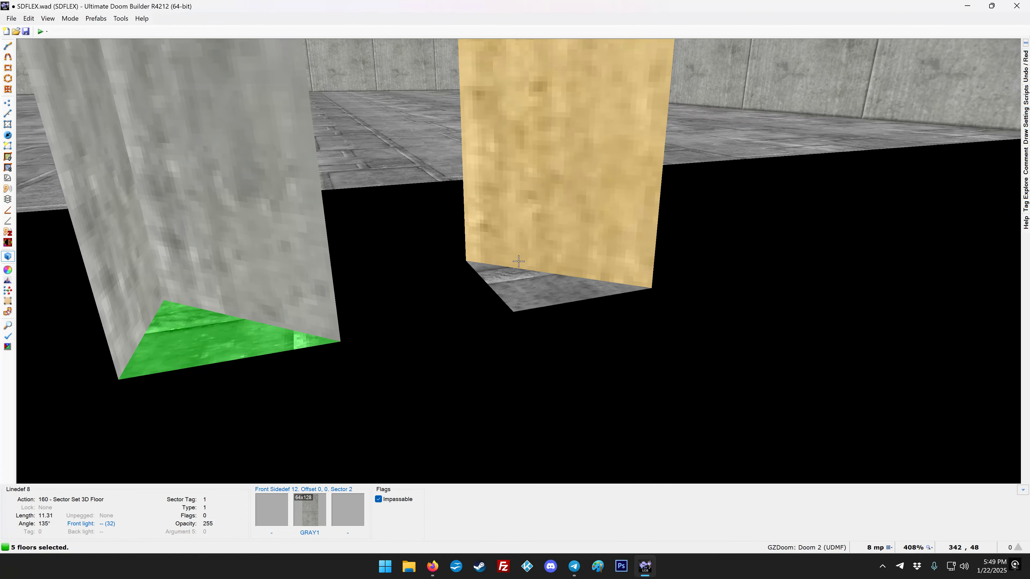
left_click(519, 261)
key("d")
key("s")
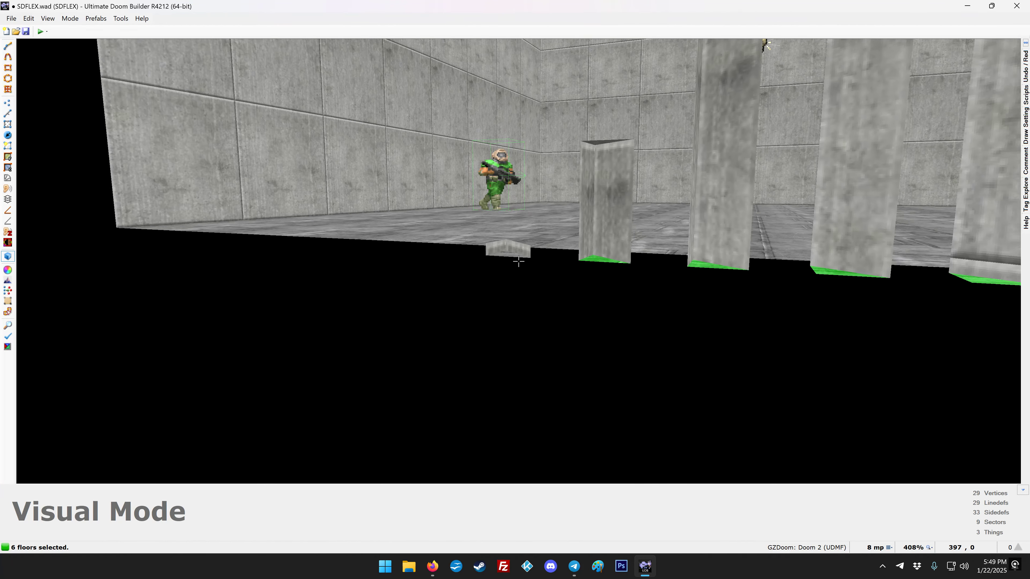
scroll(519, 261, "up", 3)
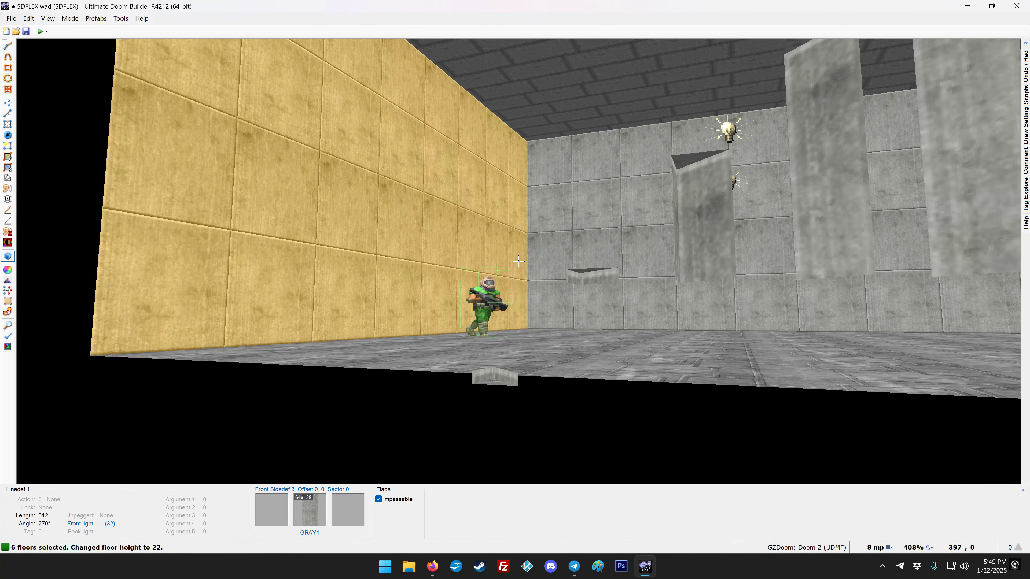
Step: Step the control floors up by 16, leaving sector 5 at 38, sector 4 at 54 and the remaining three at 70
key("e")
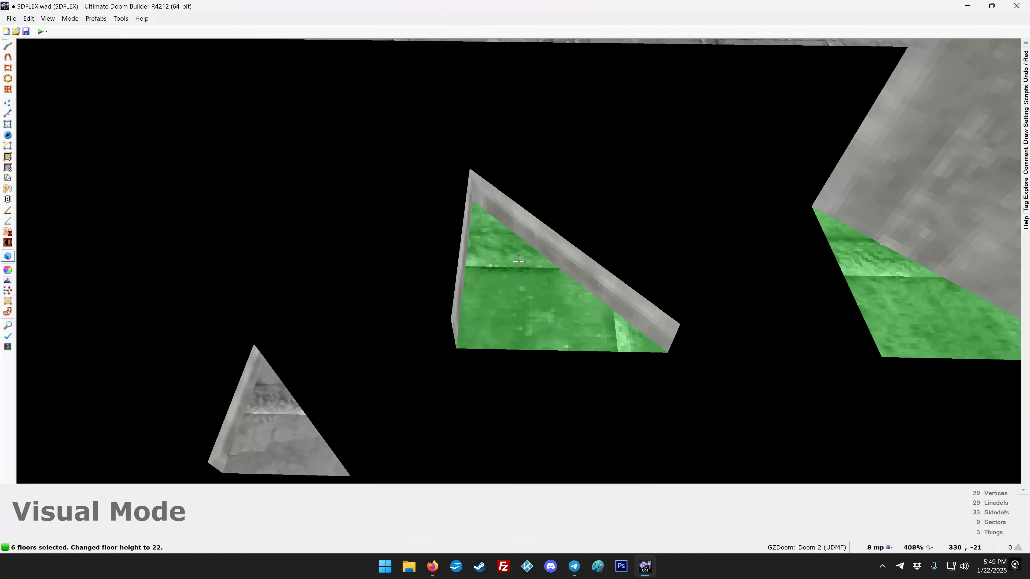
key("d")
left_click(519, 261)
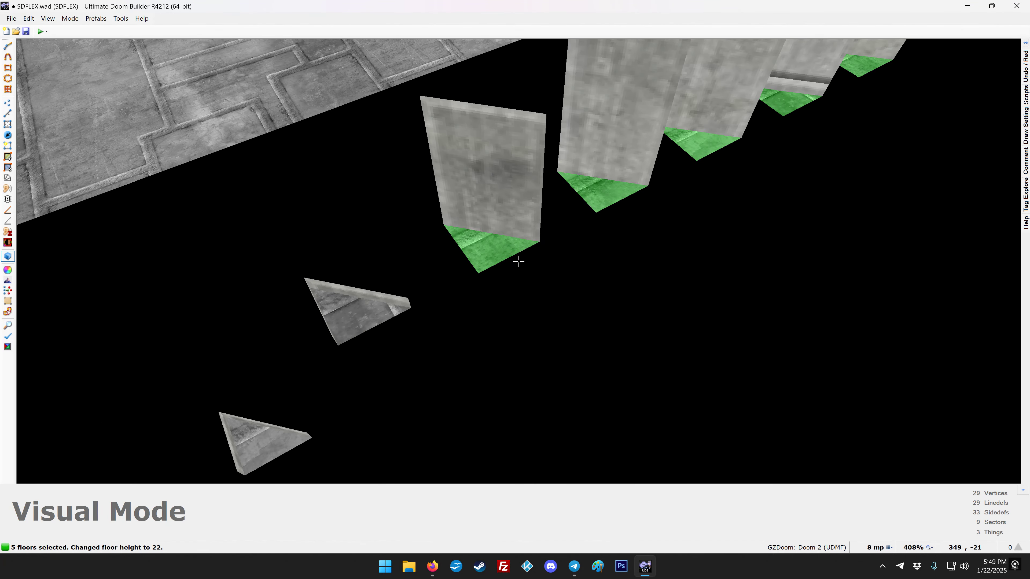
scroll(519, 261, "up", 2)
left_click(519, 262)
scroll(518, 261, "up", 2)
left_click(519, 261)
scroll(518, 262, "up", 2)
Step: Raise the floor of control sector 2 to 86 and that of sector 1 to 102, clearing the selection
key("d")
key("e")
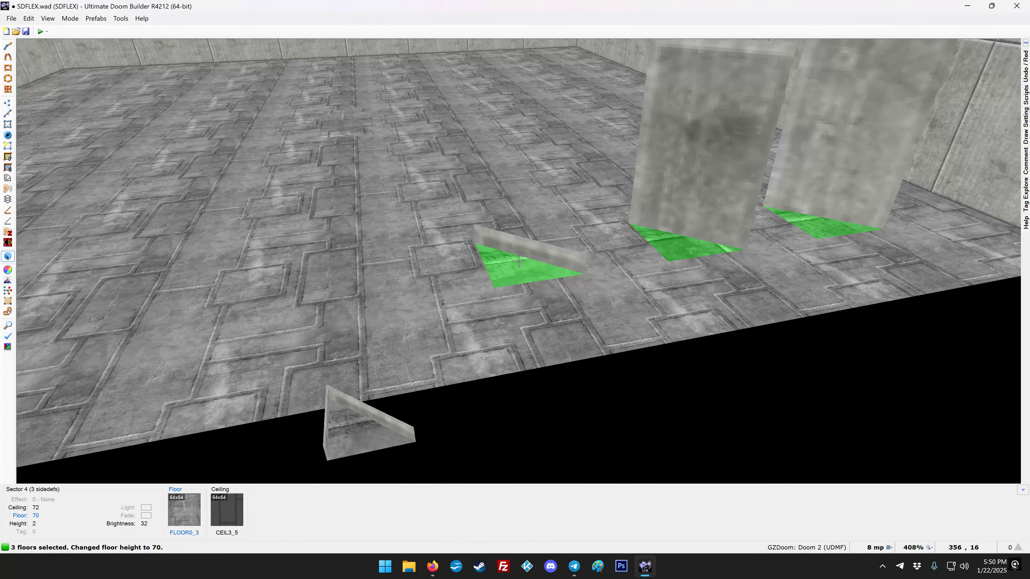
left_click(519, 261)
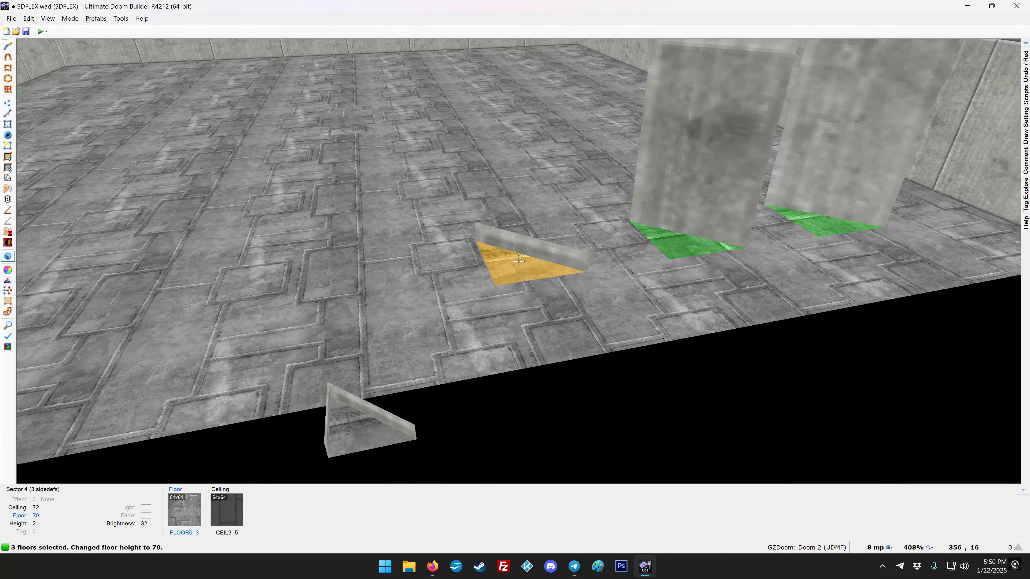
scroll(518, 261, "up", 2)
key("d")
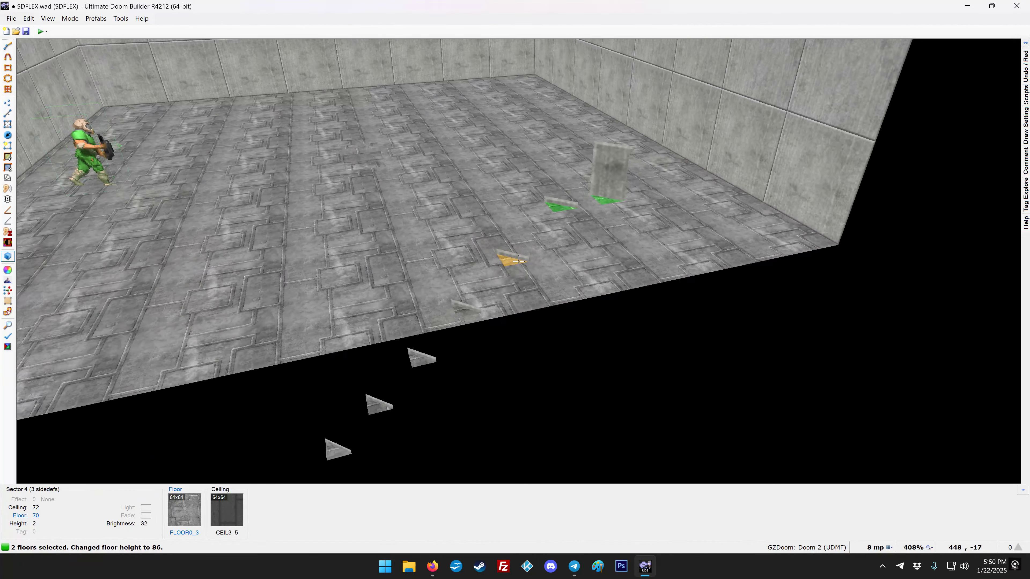
key("e")
left_click(519, 262)
scroll(519, 261, "up", 2)
left_click(518, 261)
key("d")
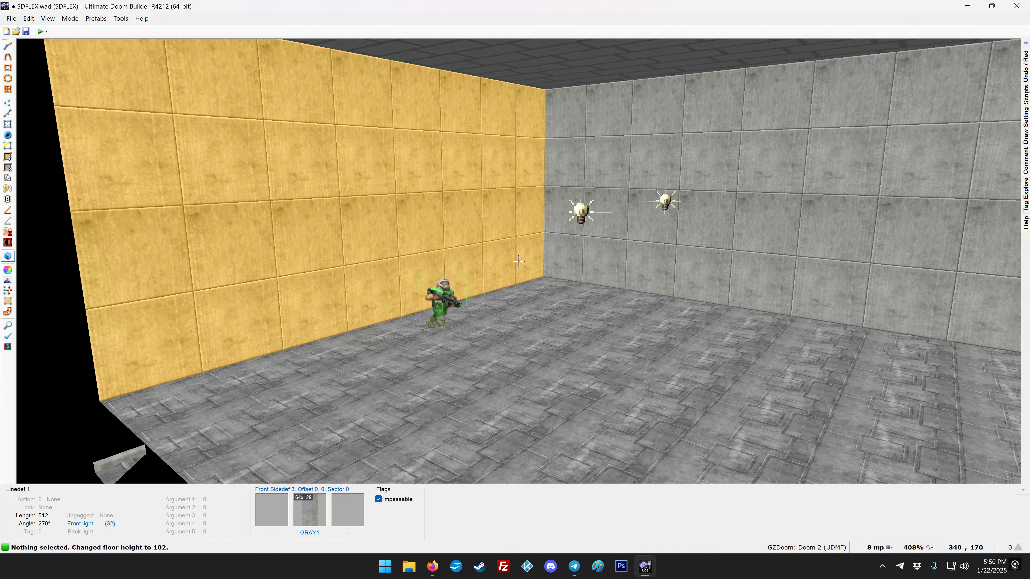
Step: Enable enhanced rendering and inspect the seven stacked 3D floor slabs in the room from several sides
key("Tab")
key("e")
key("s")
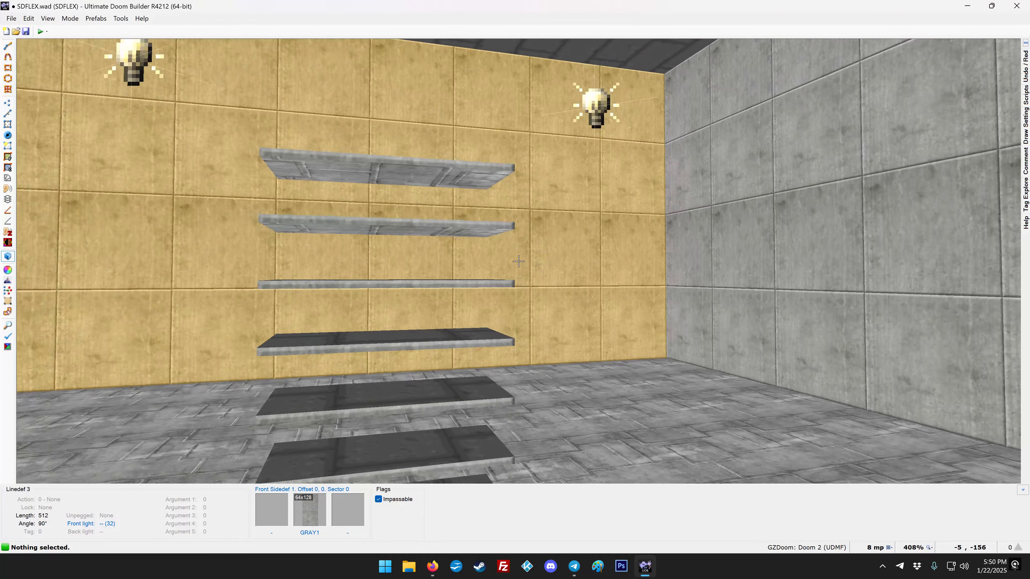
key("s")
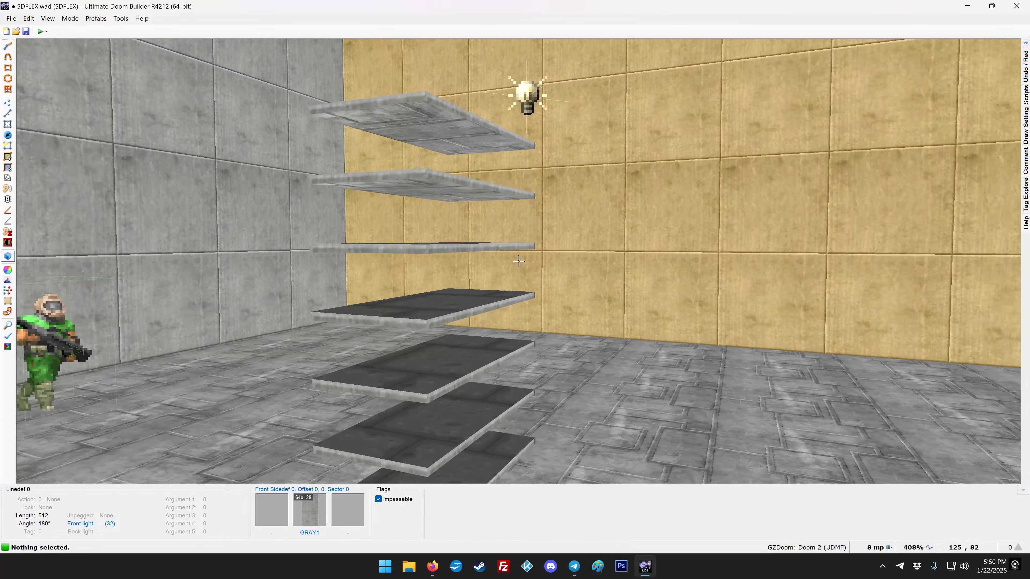
key("f")
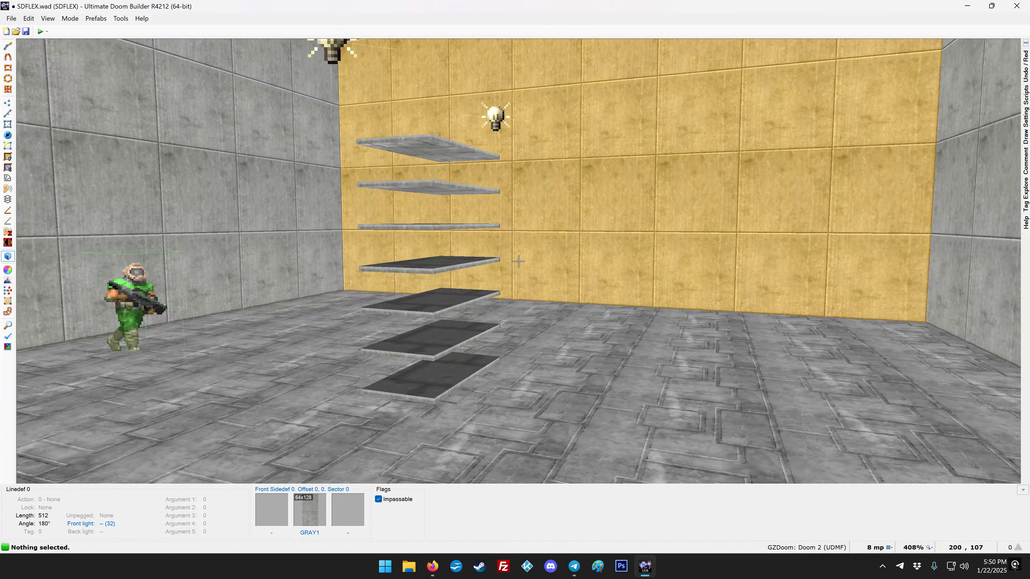
Step: Examine the seven stacked 3D floor slabs from different sides inside the room, checking their spacing and thickness
key("f")
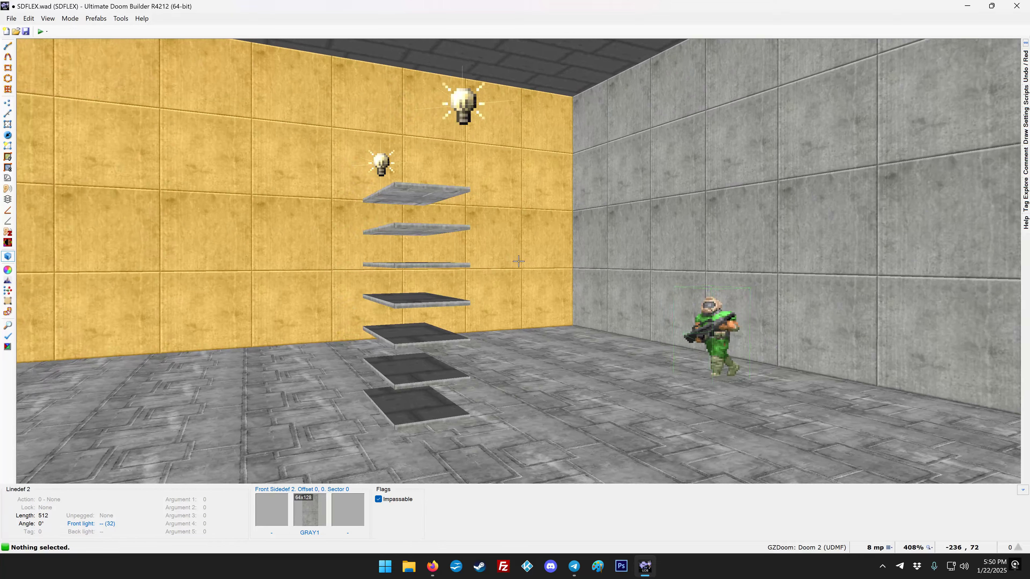
key("s")
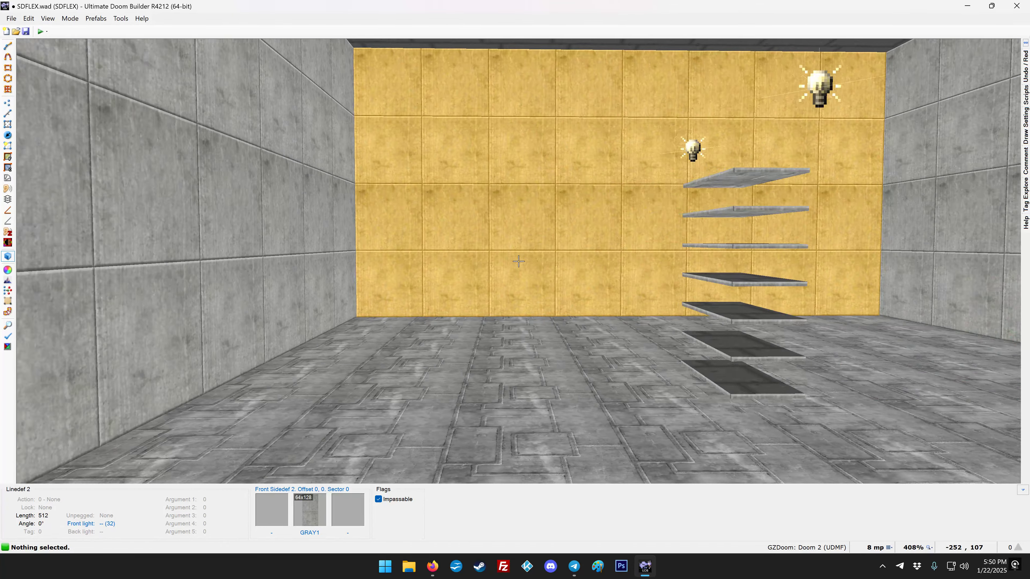
key("e")
key("s")
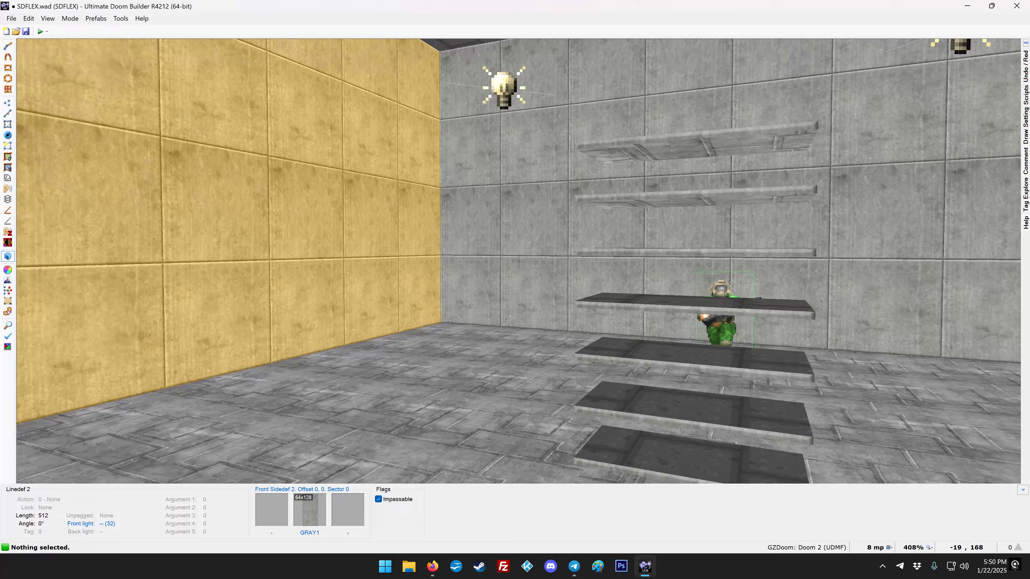
key("f")
key("f")
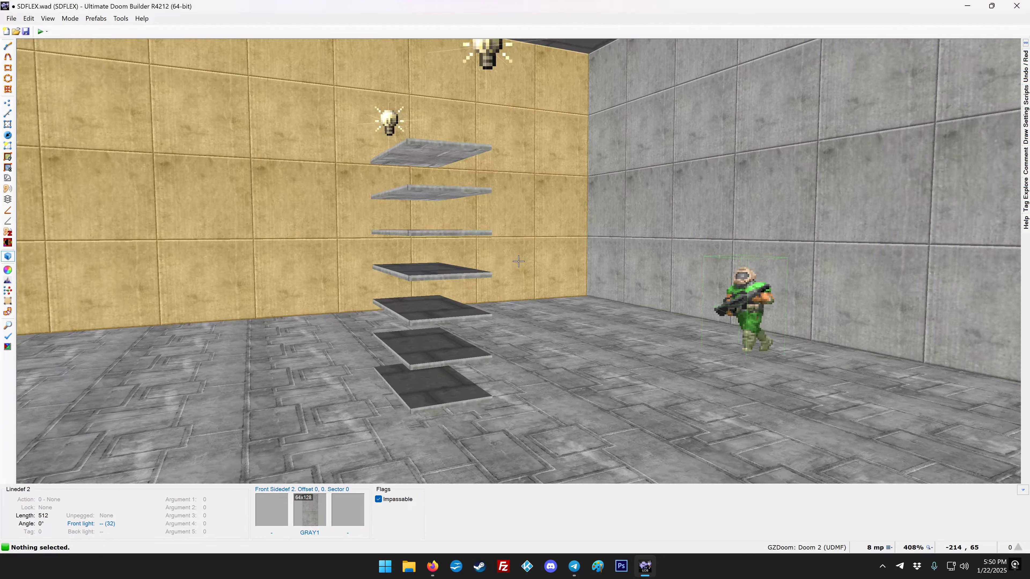
key("s")
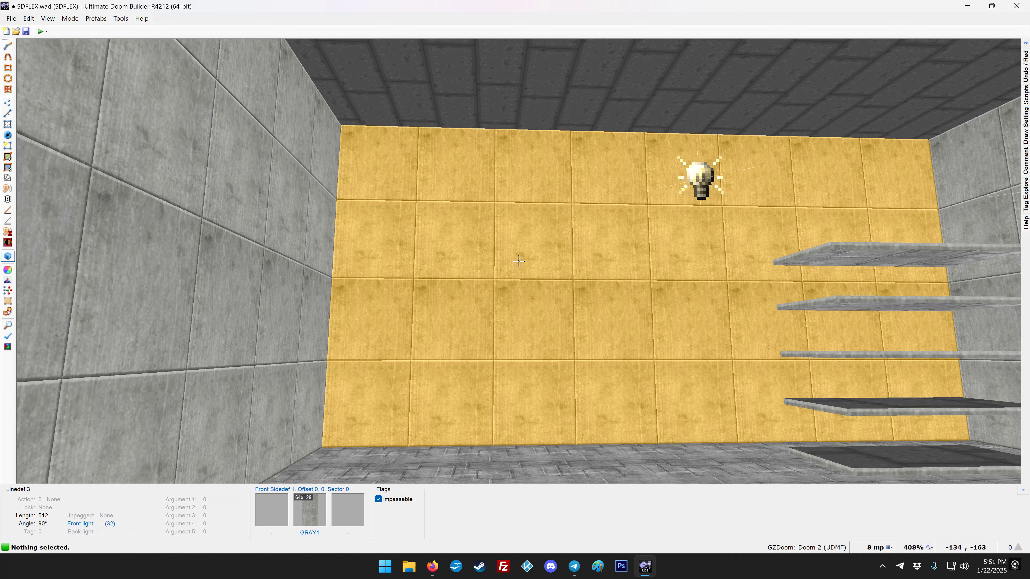
key("s")
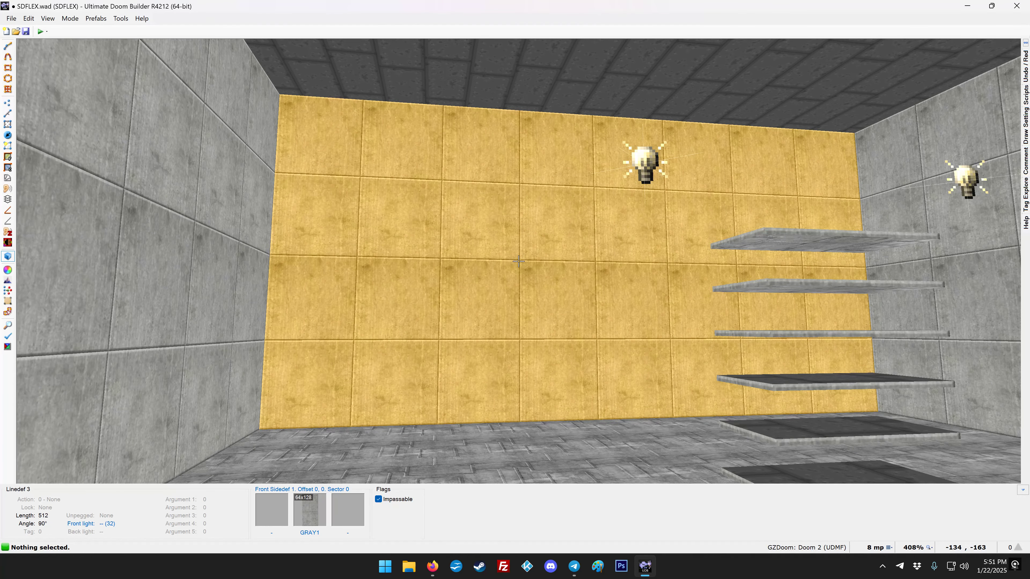
Step: View the room from outside to compare the stepped control sectors with the stacked slabs
key("d")
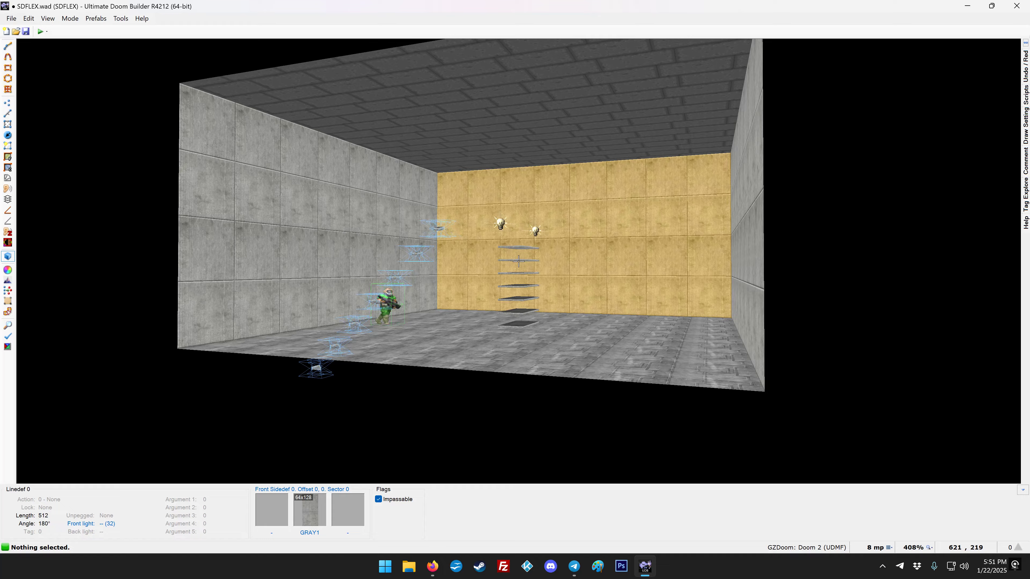
key("s")
key("s")
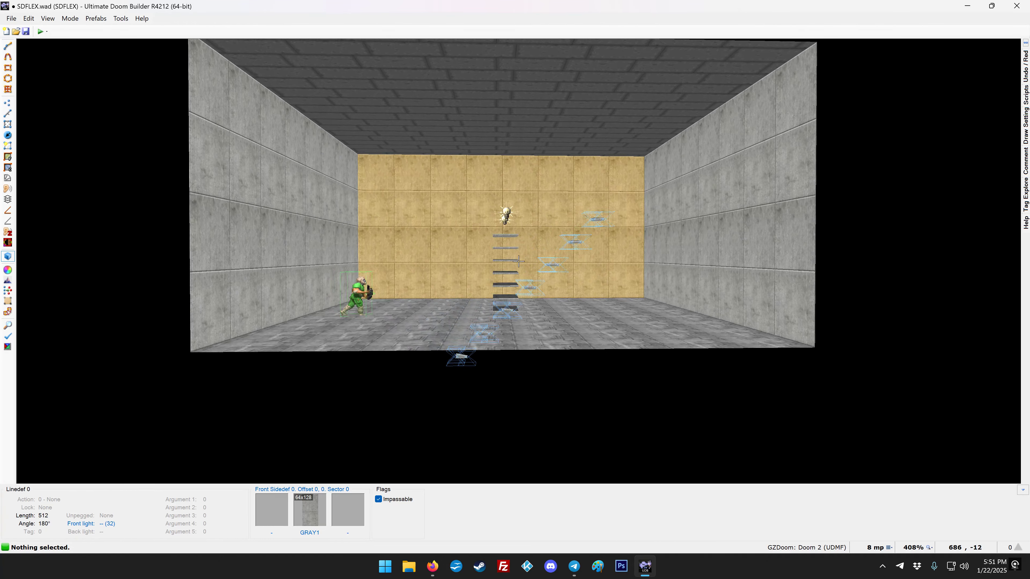
key("e")
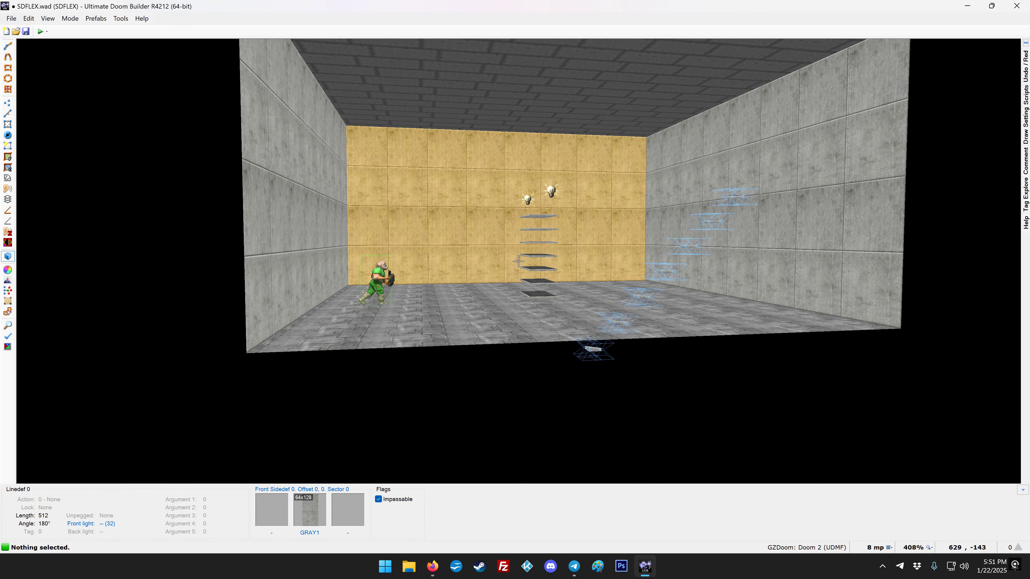
Step: Leave the 3D view and review the Sector Set 3D Floor action on the linedef of the control sector tagged 7
key("q")
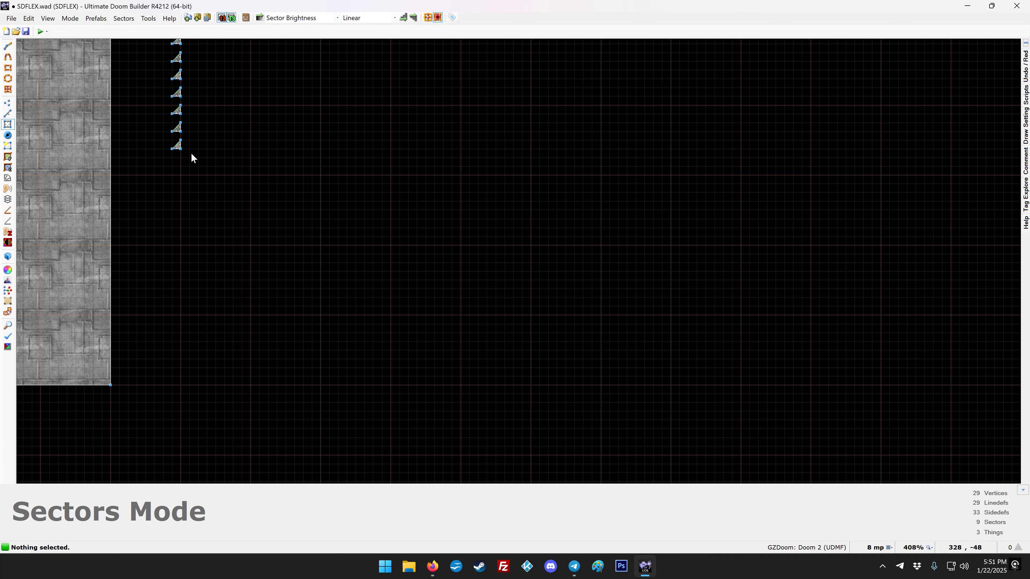
key("l")
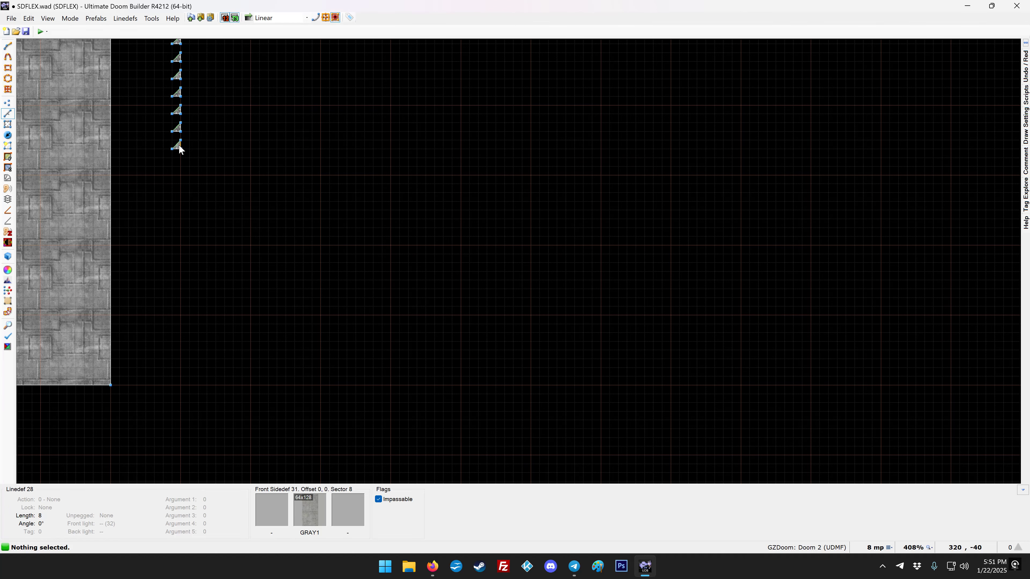
right_click(177, 143)
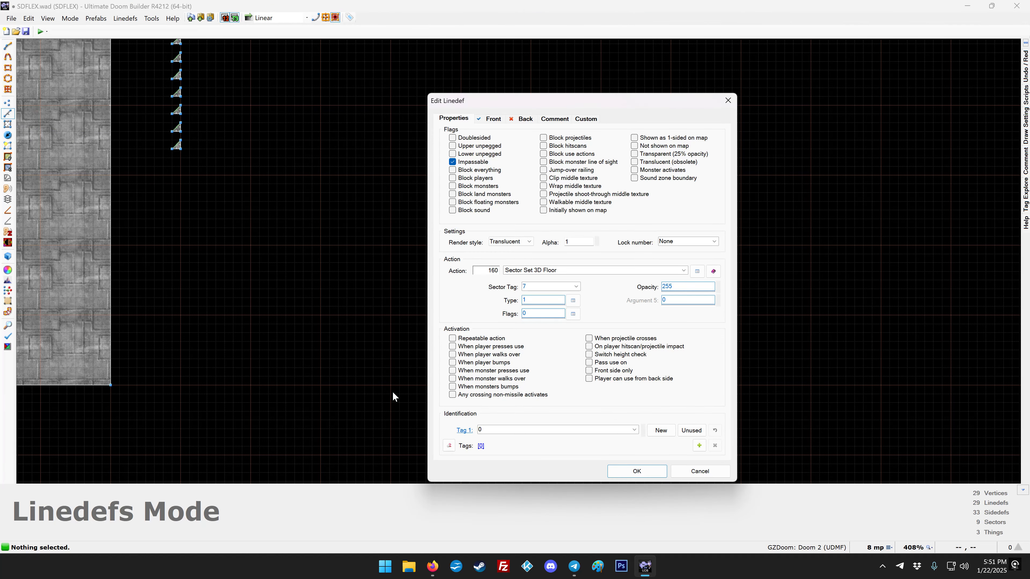
left_click(686, 471)
Step: Review the properties and tag list of the small central sector in the room that holds the 3D floors
scroll(531, 446, "down", 4)
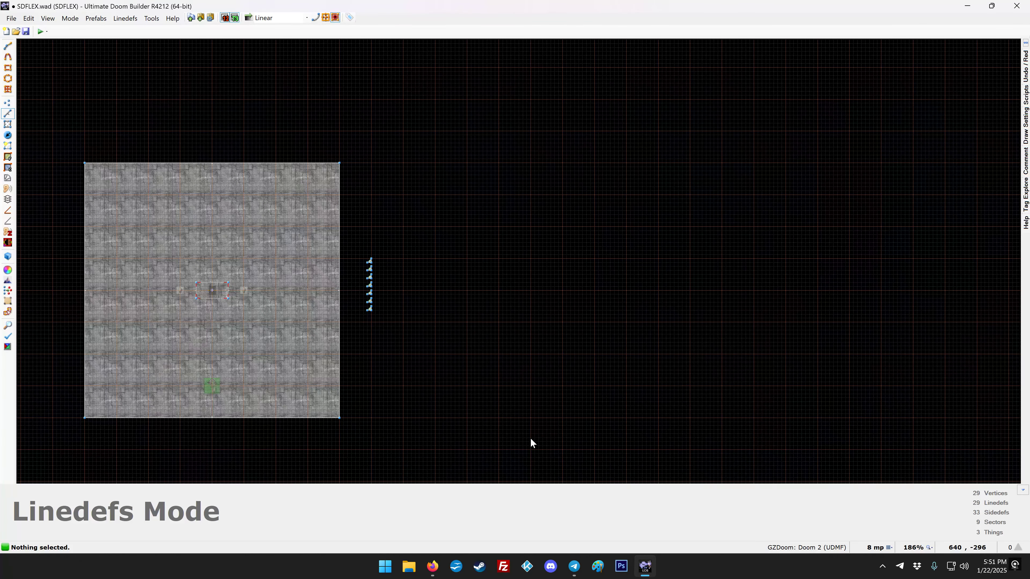
key("s")
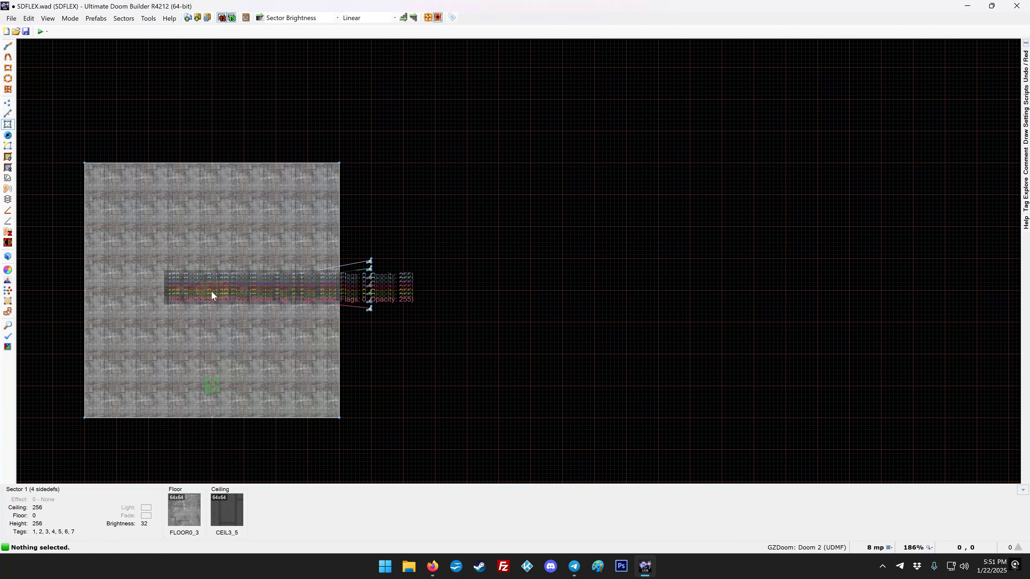
right_click(211, 290)
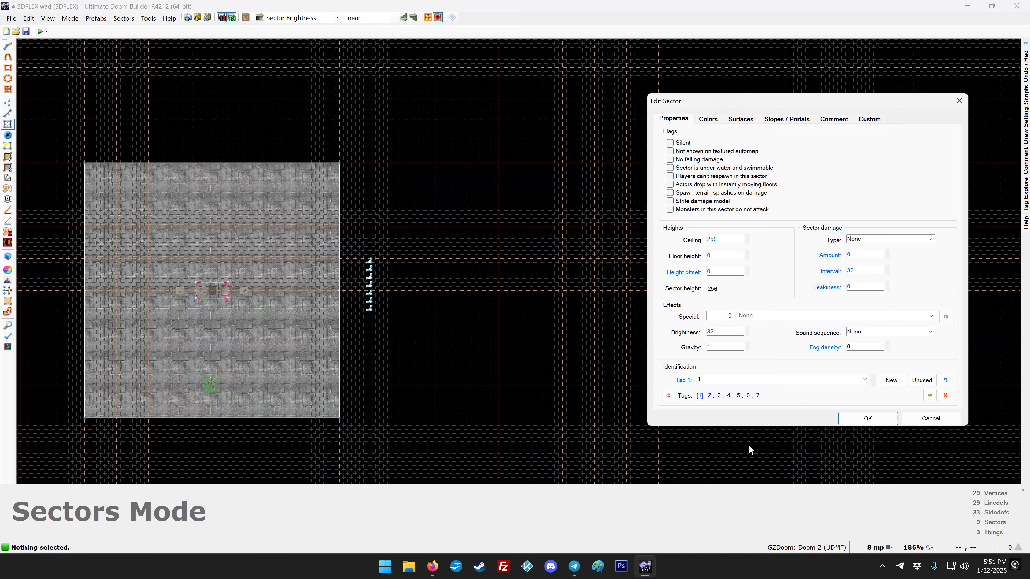
left_click(860, 420)
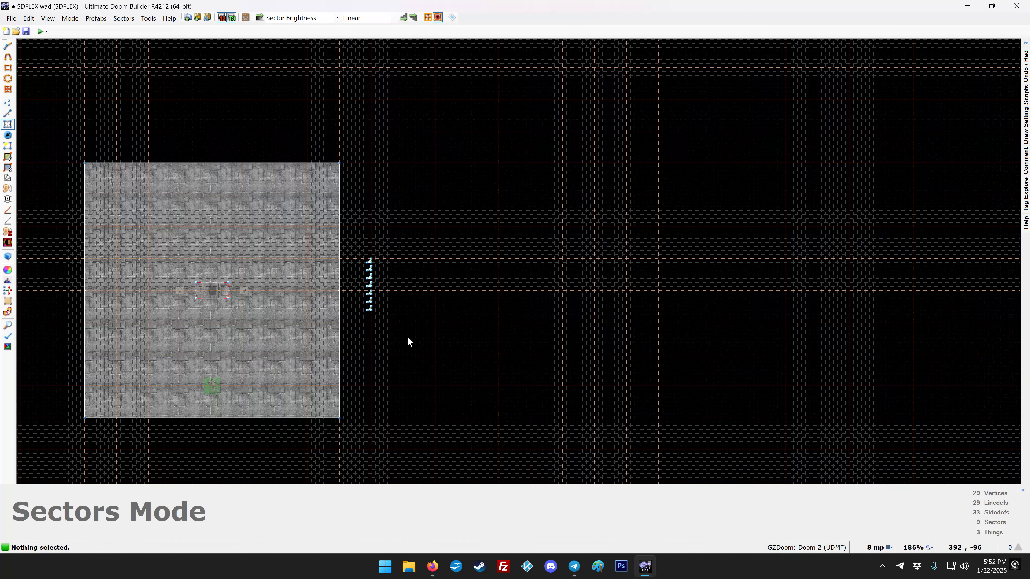
Step: Return to the 3D view and examine the control sectors and the seven stacked slabs from inside and outside the room
key("w")
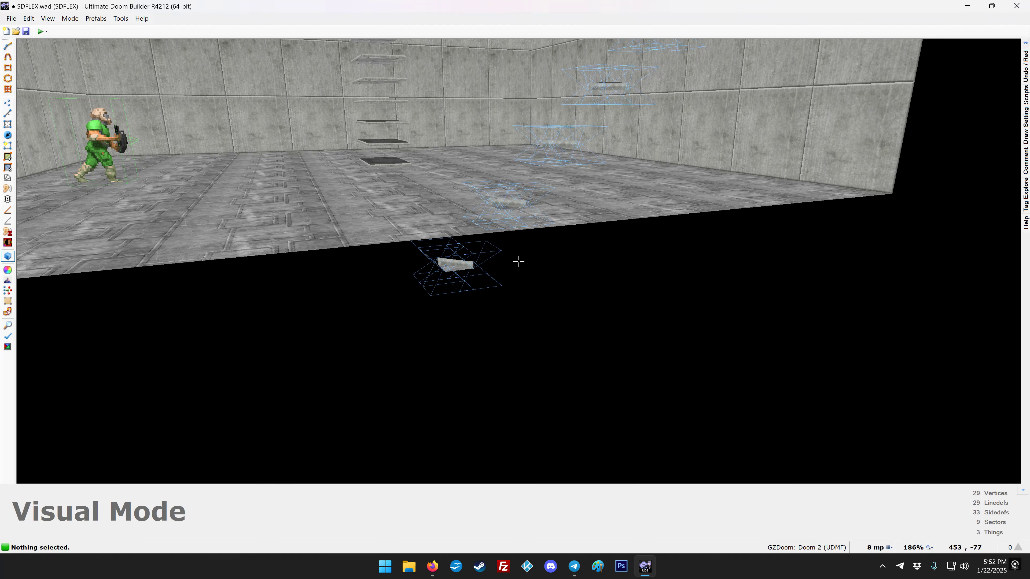
key("d")
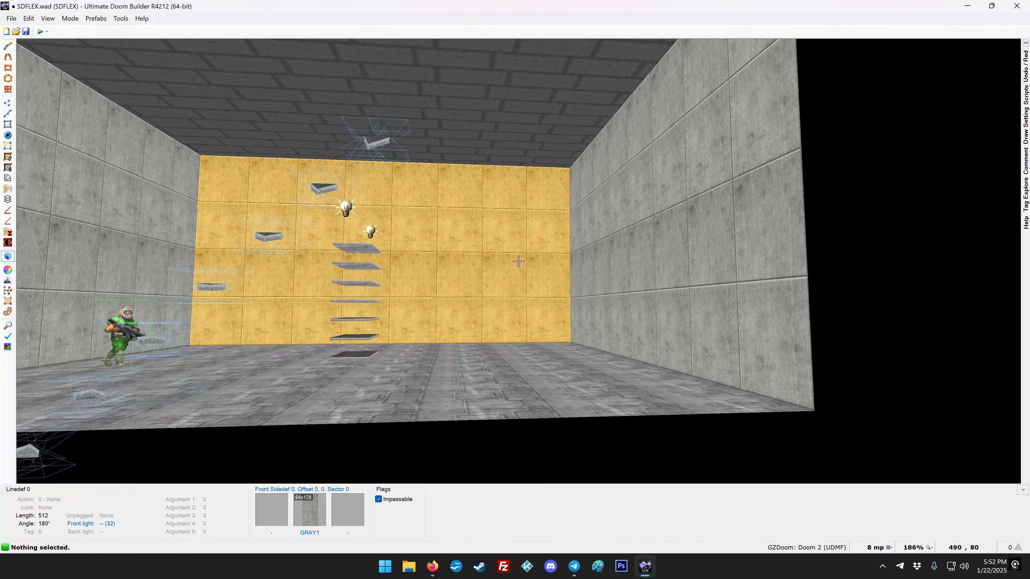
key("a")
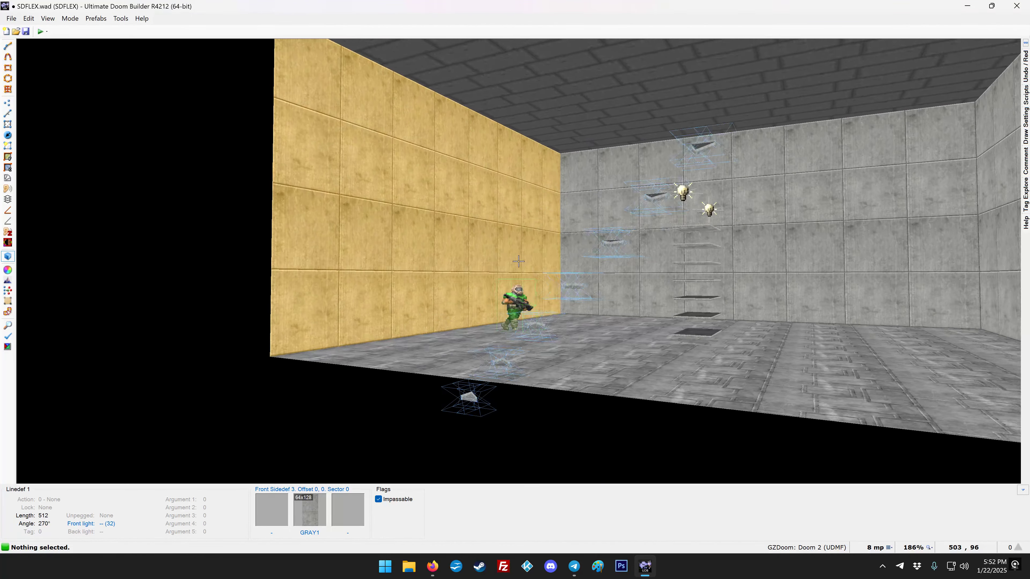
key("s")
key("w")
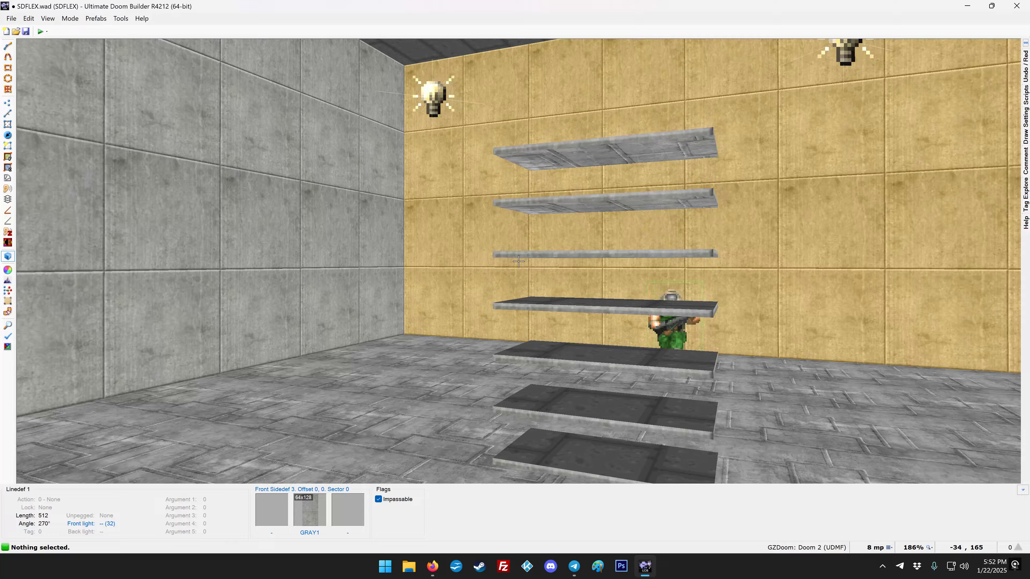
key("a")
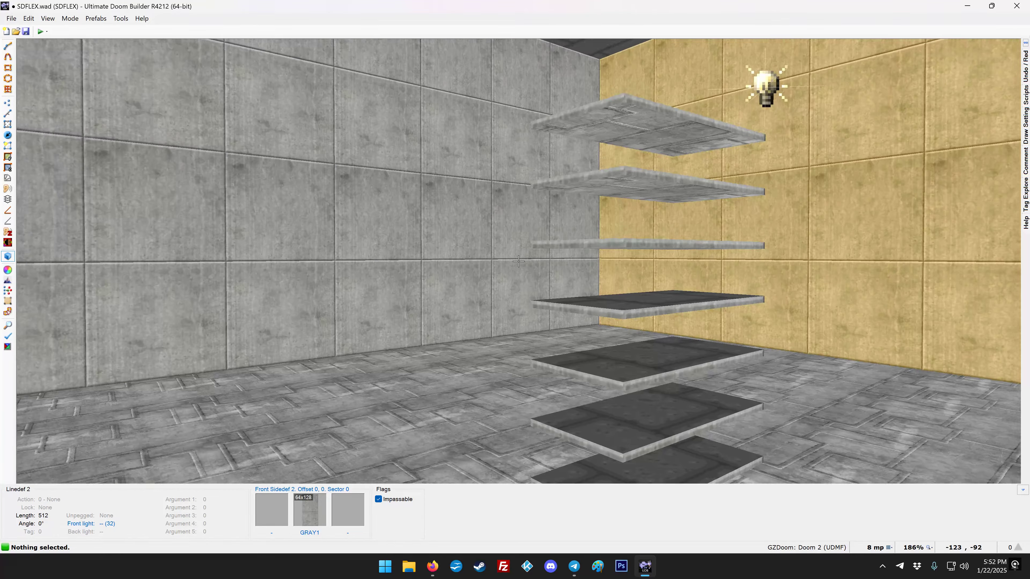
key("a")
key("a")
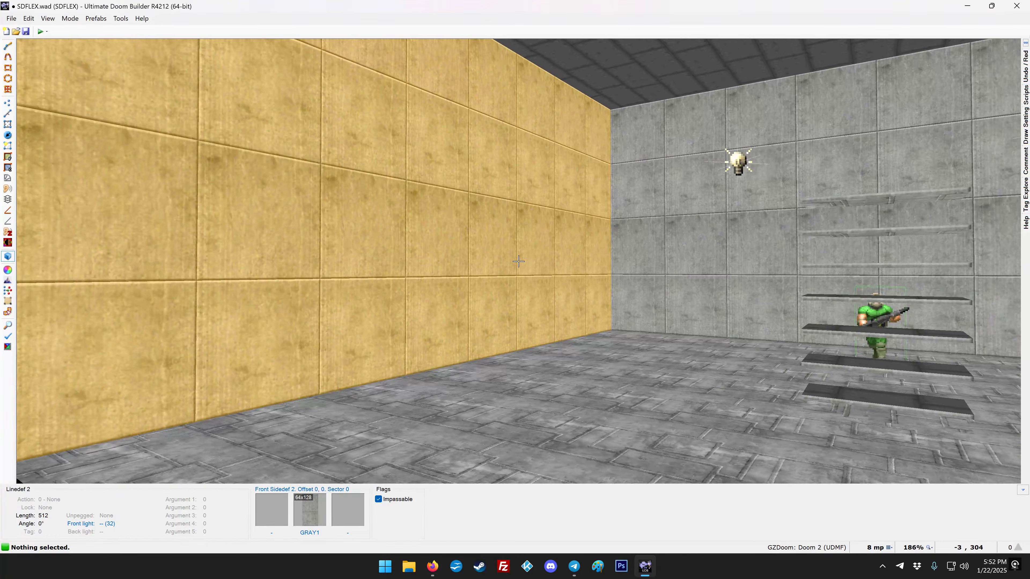
key("a")
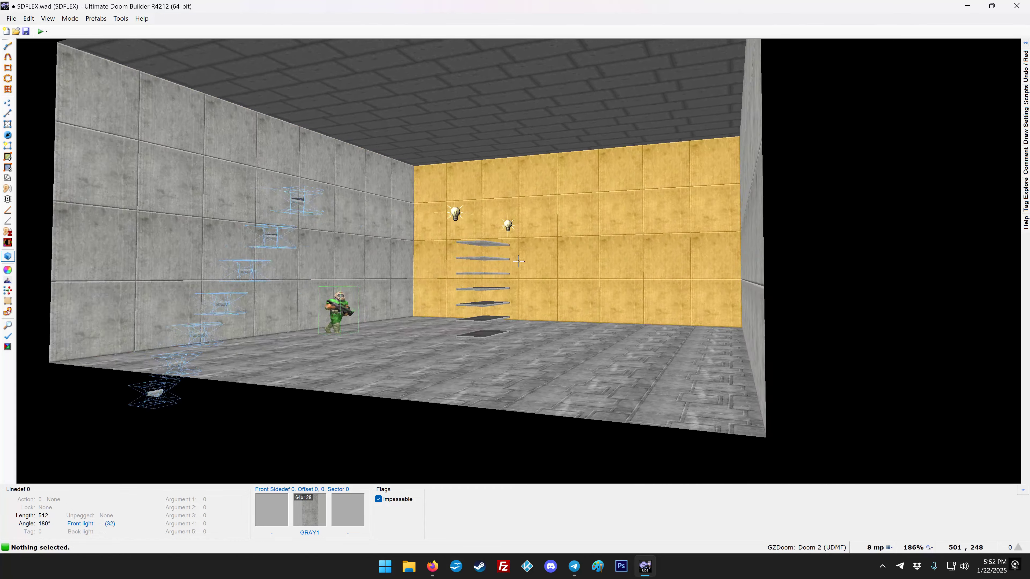
key("a")
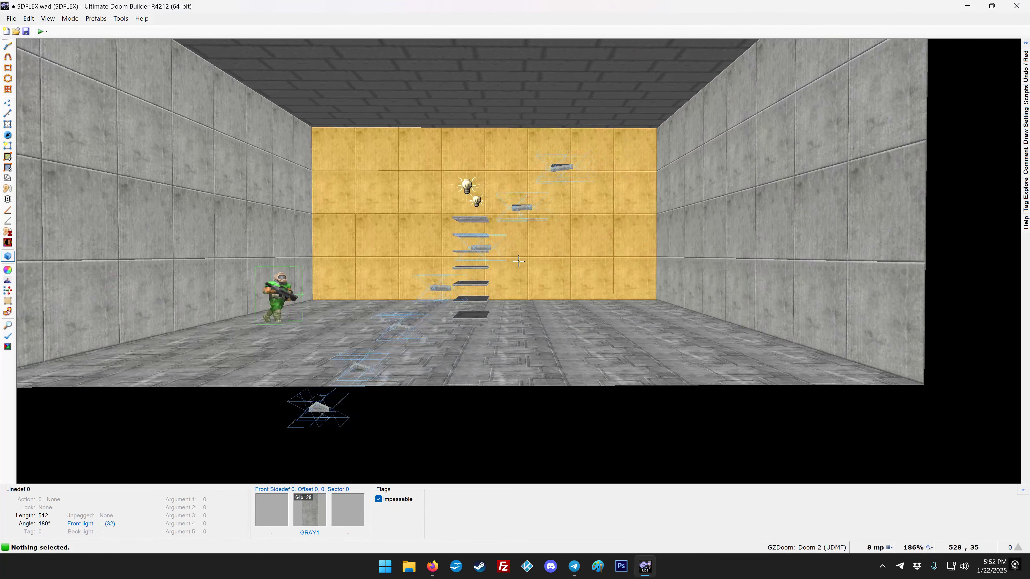